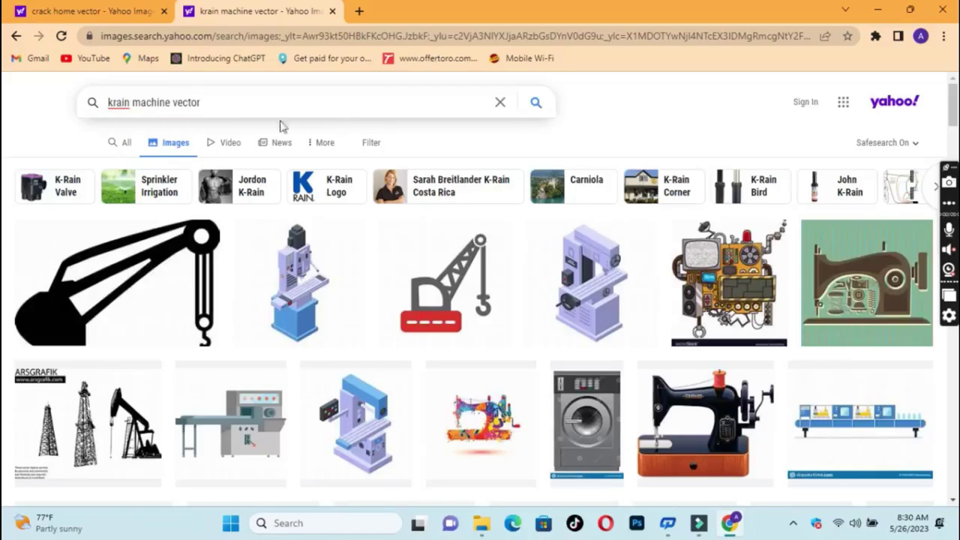
Scroll down the 'krain machine vector' results to find the black excavator silhouette
scroll(283, 126, "down", 3)
scroll(323, 165, "down", 1)
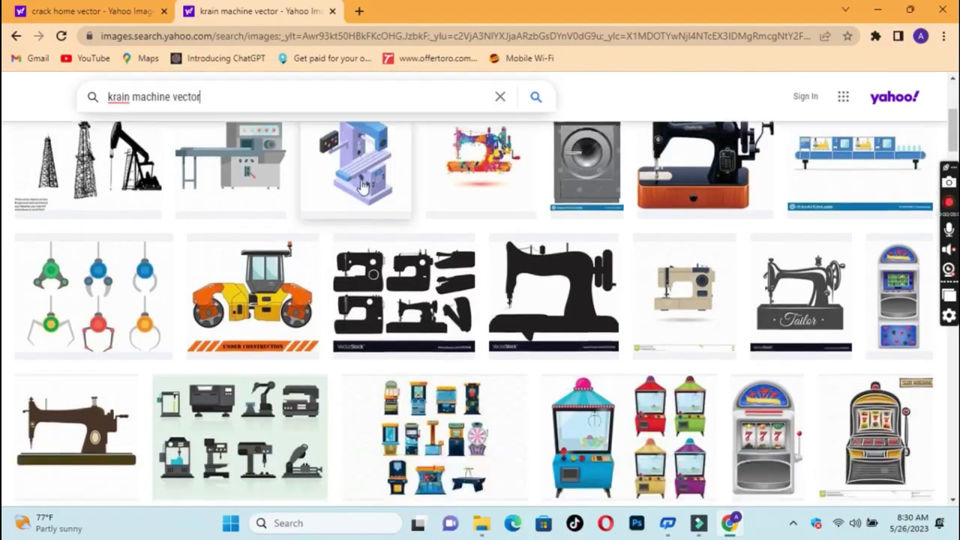
scroll(368, 202, "down", 3)
scroll(367, 203, "down", 2)
scroll(367, 203, "down", 2)
scroll(367, 202, "down", 4)
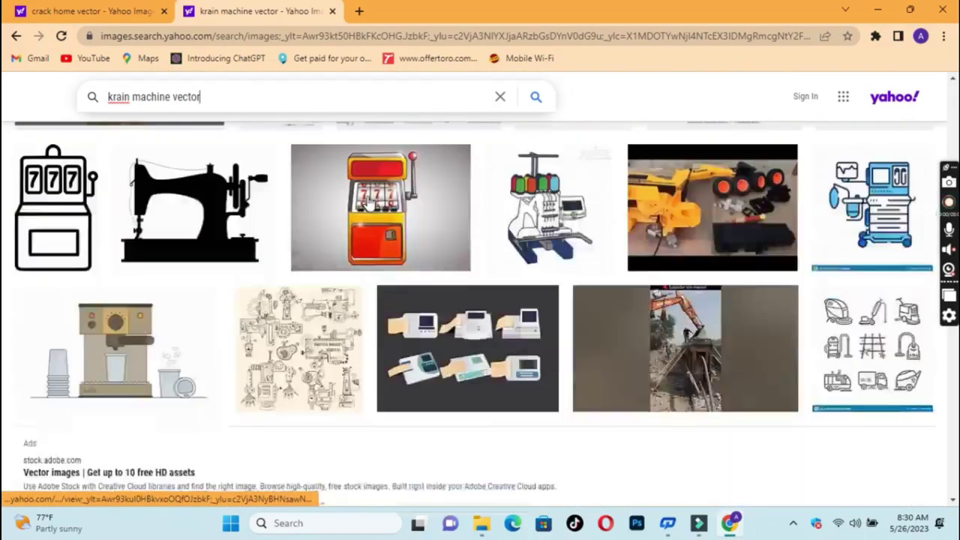
scroll(368, 202, "down", 2)
scroll(367, 203, "down", 2)
scroll(368, 202, "down", 2)
scroll(368, 202, "down", 4)
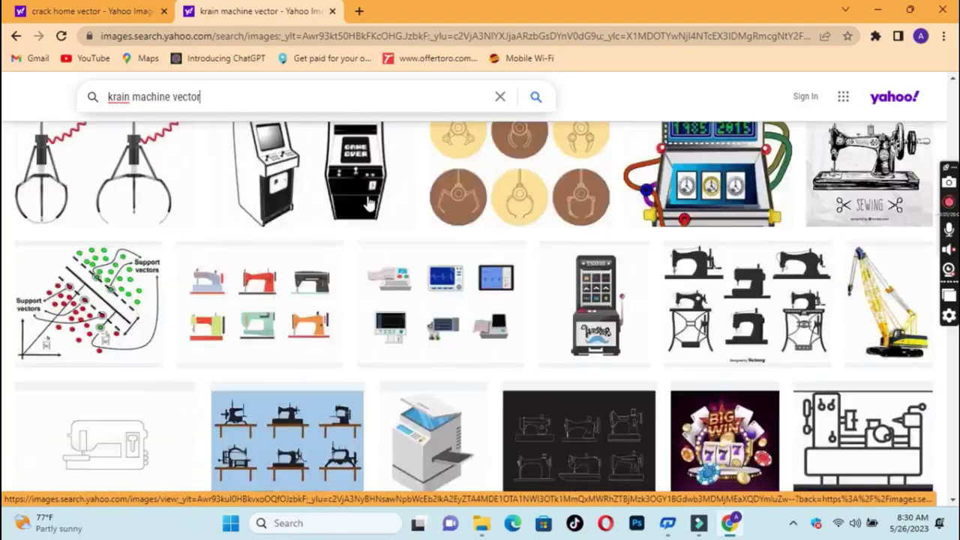
scroll(367, 202, "down", 3)
scroll(368, 203, "down", 3)
scroll(367, 203, "down", 3)
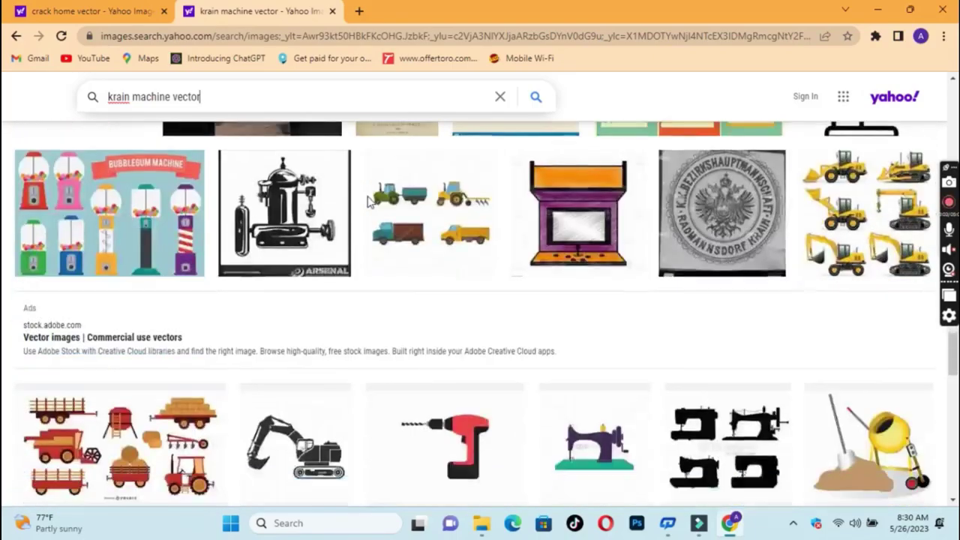
scroll(367, 203, "down", 1)
scroll(338, 203, "down", 2)
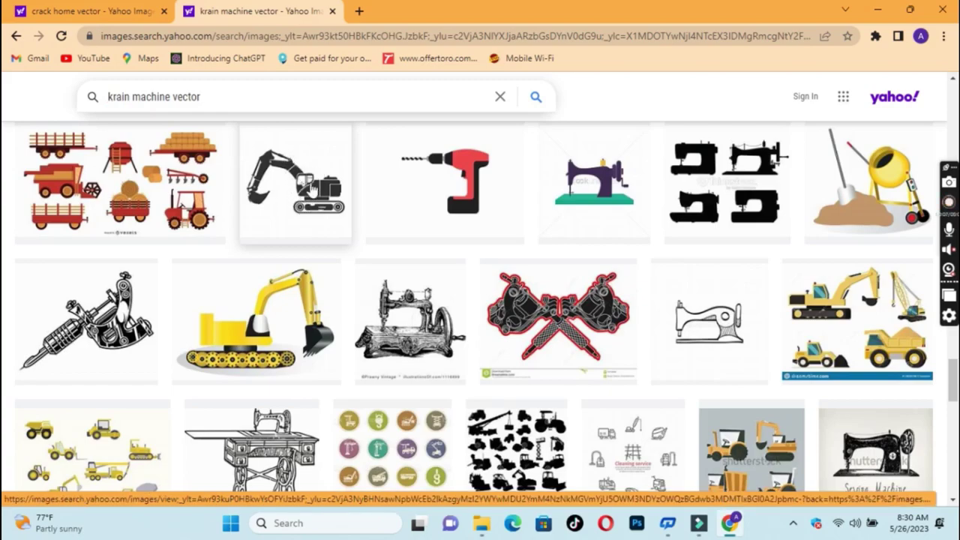
Open the excavator silhouette's large preview and save the image
left_click(312, 191)
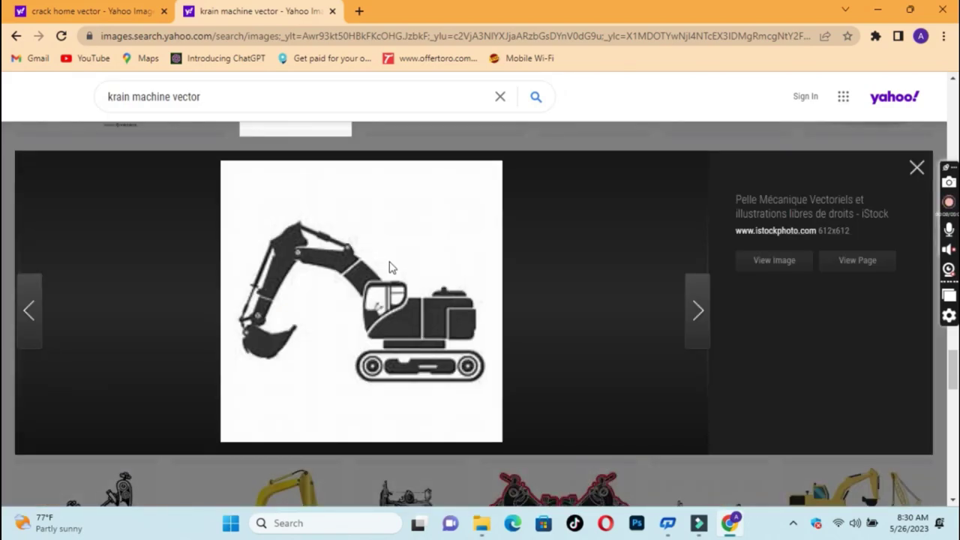
right_click(387, 263)
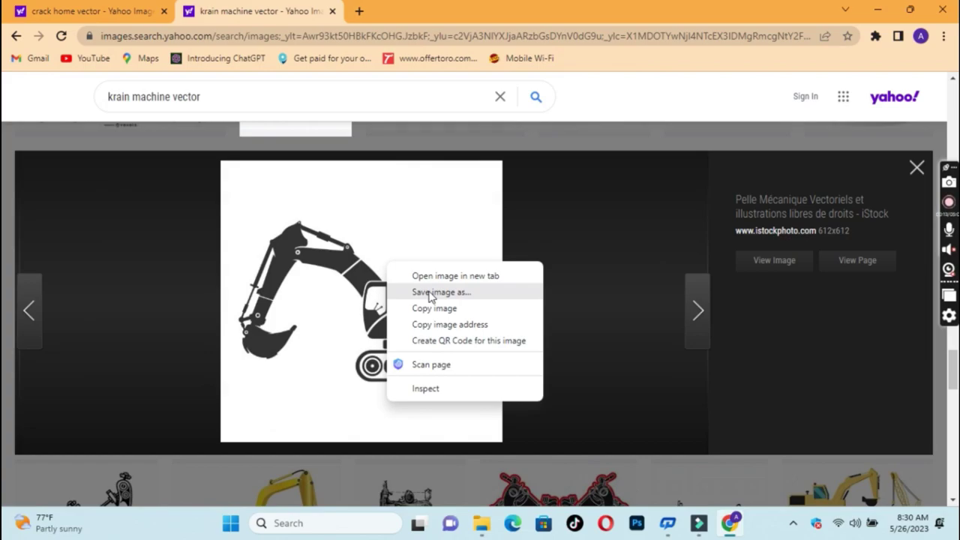
left_click(580, 254)
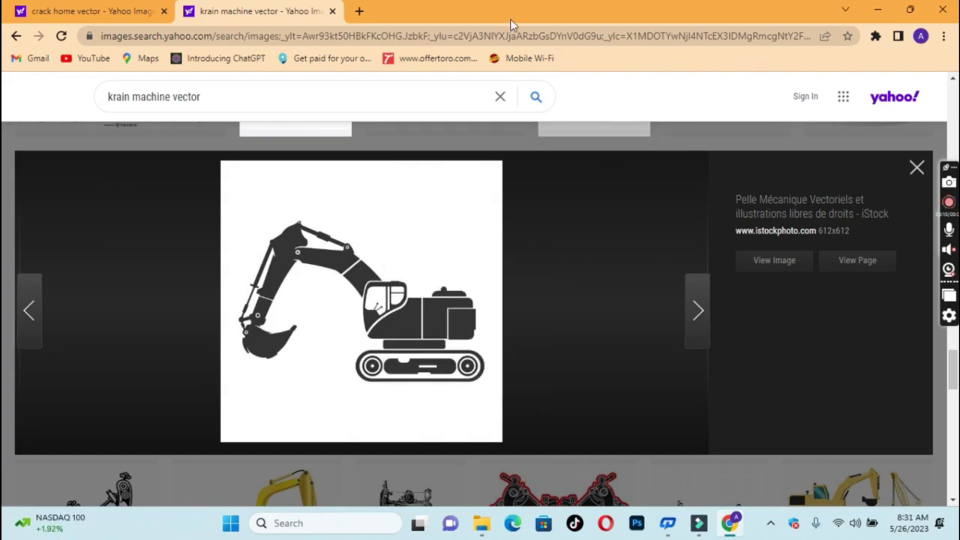
Switch to the 'crack home vector' results and browse for the cracked-house icon
left_click(90, 11)
scroll(178, 111, "up", 3)
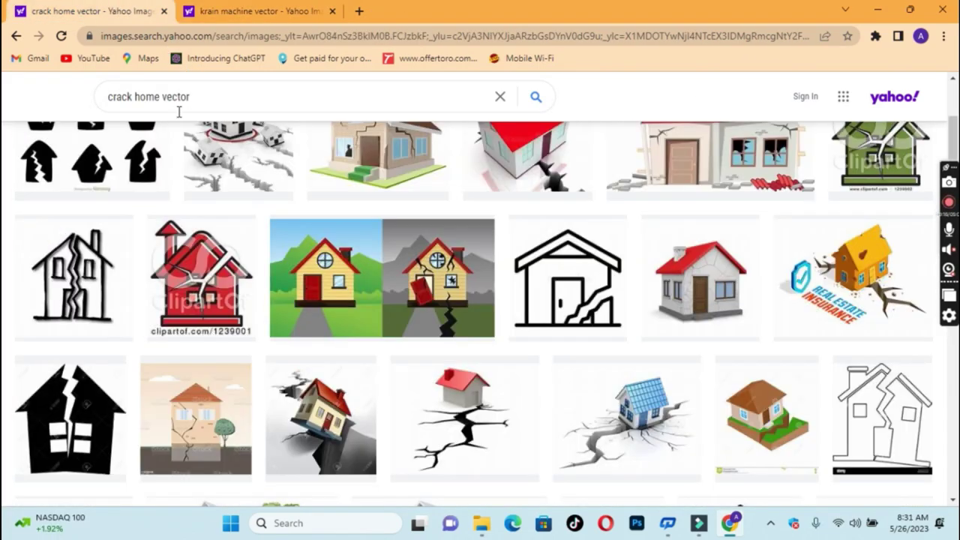
left_click(214, 94)
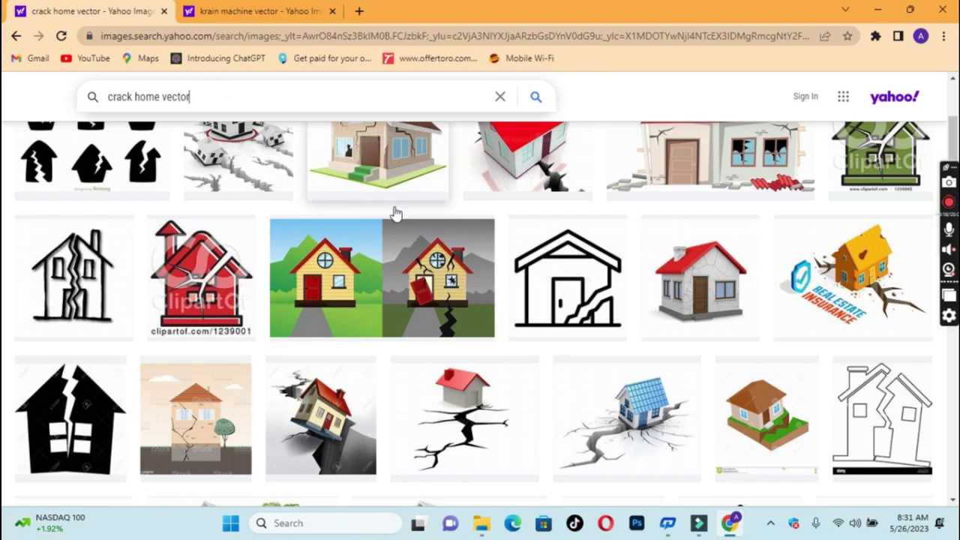
scroll(450, 214, "up", 4)
scroll(517, 215, "down", 2)
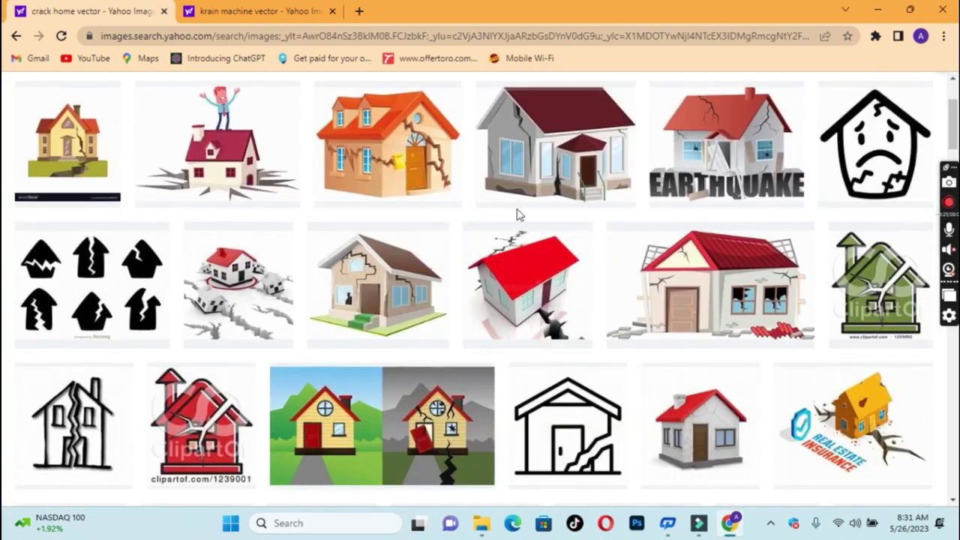
scroll(525, 215, "down", 7)
scroll(713, 262, "up", 2)
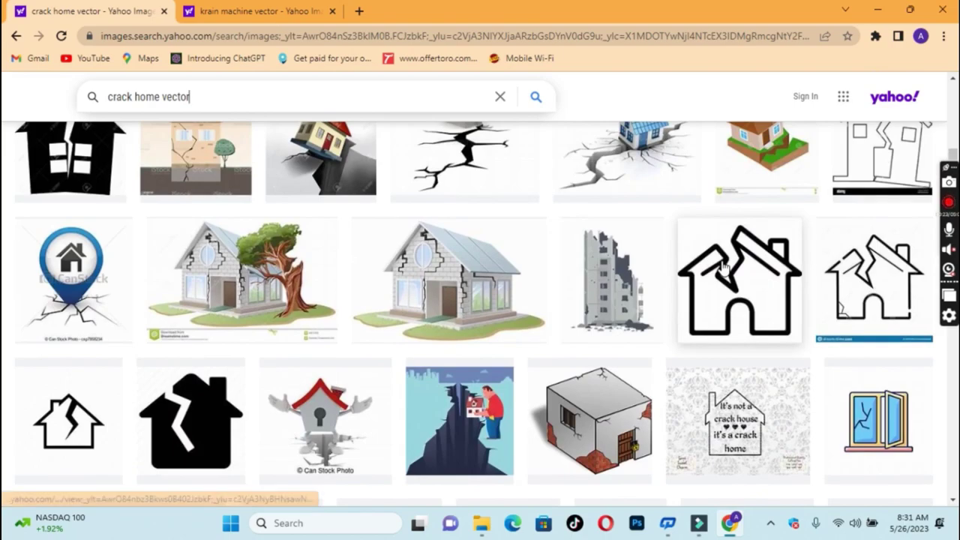
Preview the cracked-house icon, then place it top-left on the artboard with the excavator beside it
left_click(724, 266)
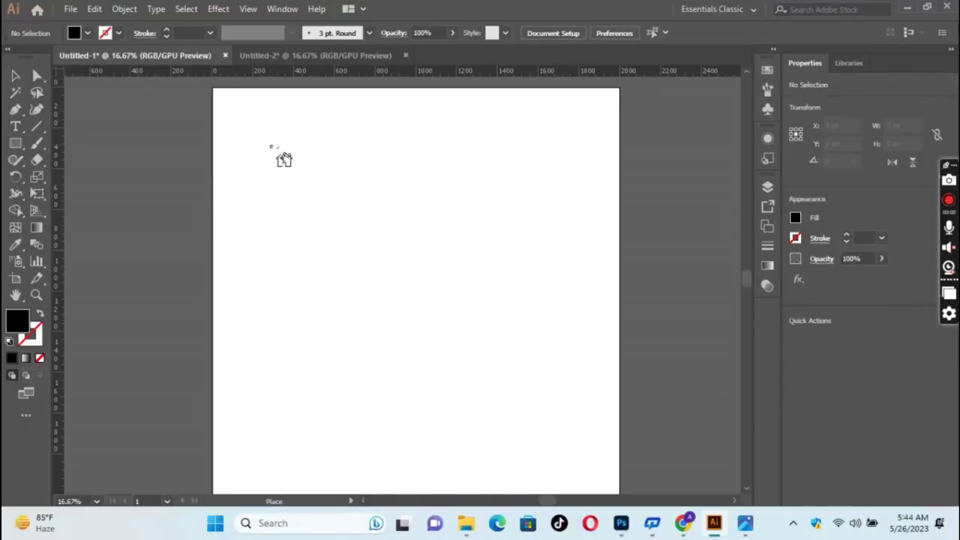
left_click_drag(219, 93, 299, 173)
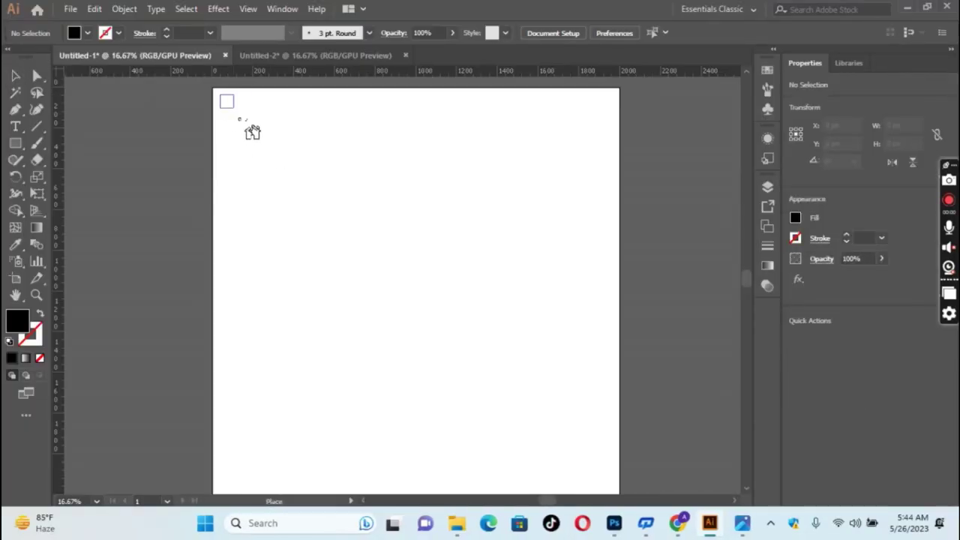
left_click_drag(336, 98, 602, 362)
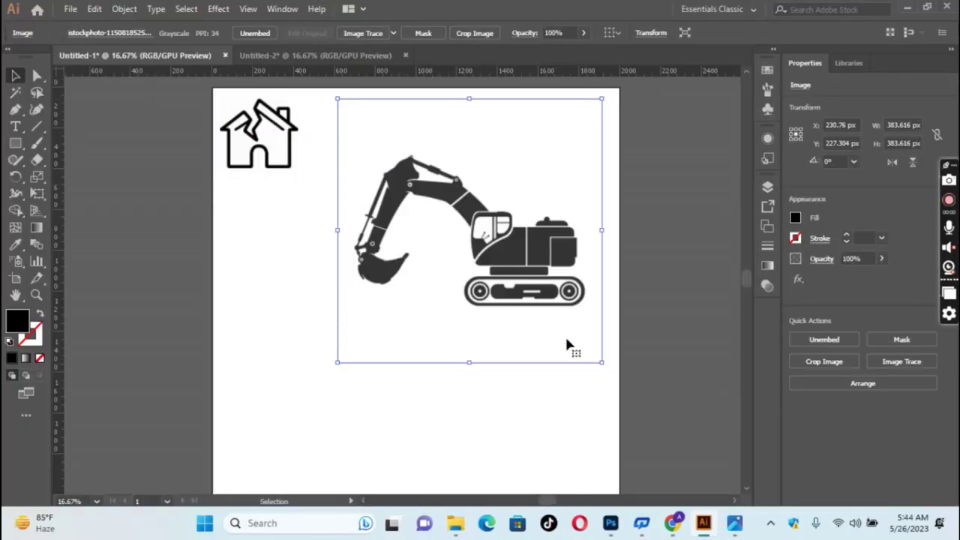
Image Trace and expand the excavator, then Magic Wand-select its white areas
left_click(363, 33)
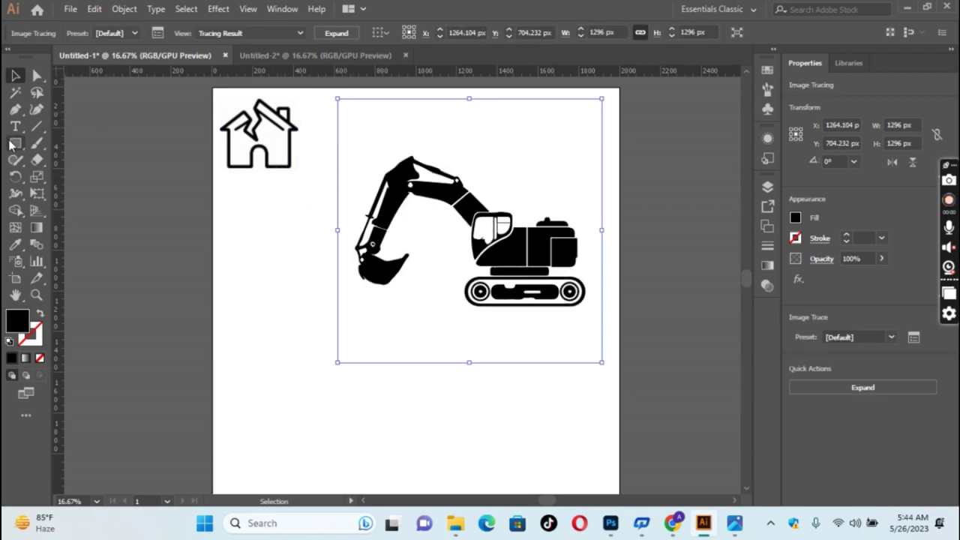
left_click(337, 33)
key("y")
left_click(494, 132)
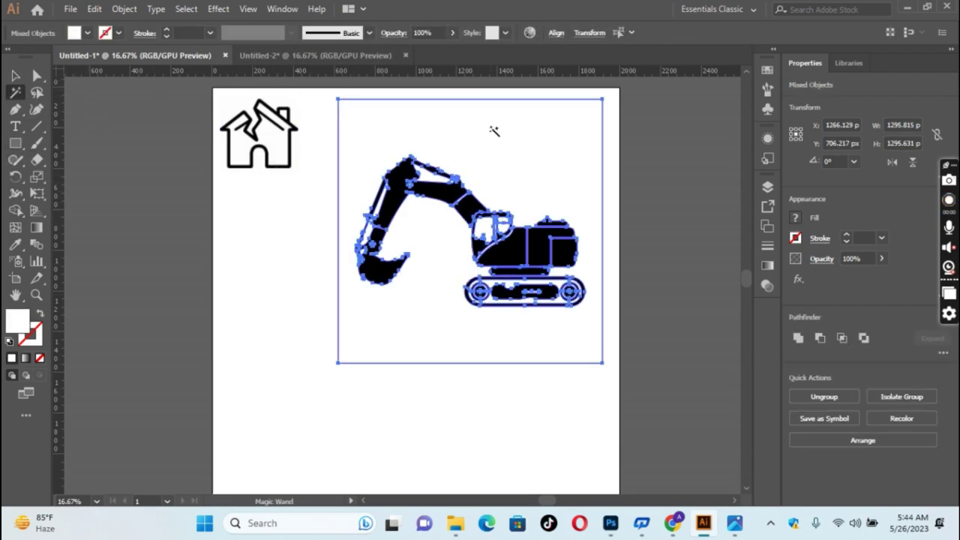
left_click(494, 131)
Image Trace and expand the cracked-house image into vector paths
left_click(252, 128)
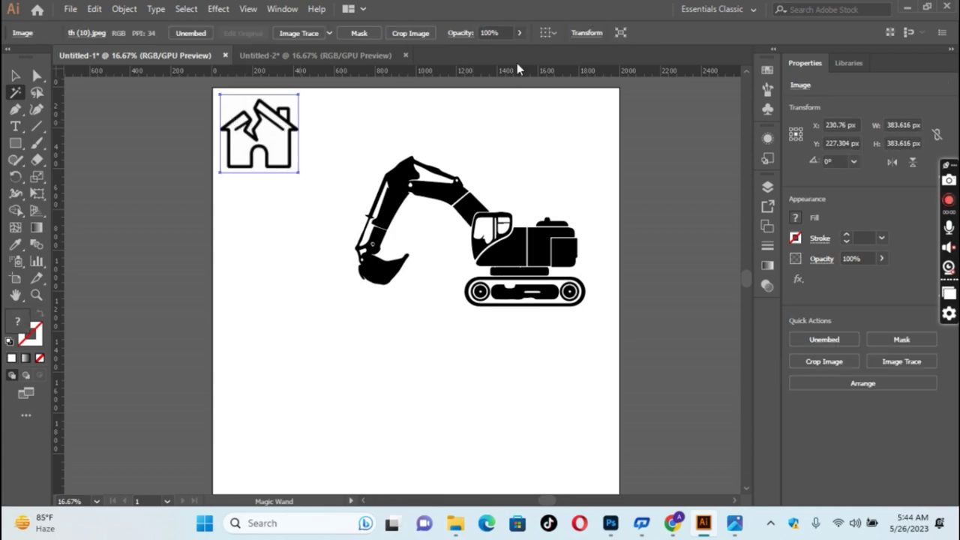
left_click(318, 33)
left_click(337, 33)
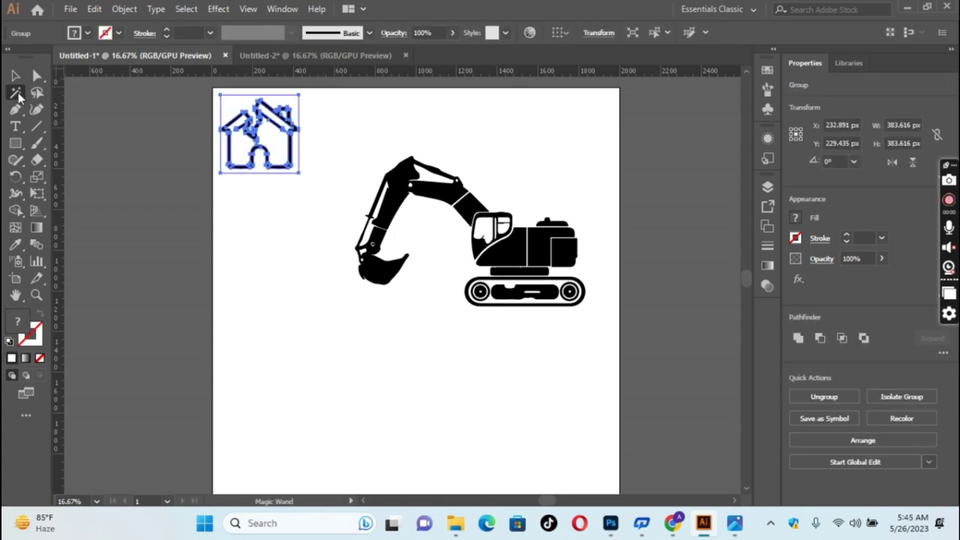
left_click(231, 103)
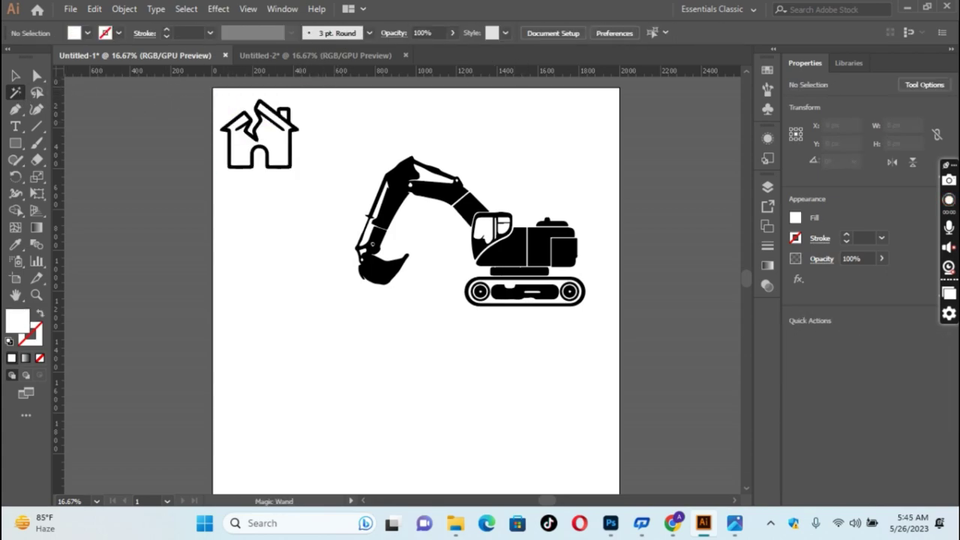
Move the excavator closer to the house and ungroup it
key("v")
left_click_drag(462, 237, 395, 241)
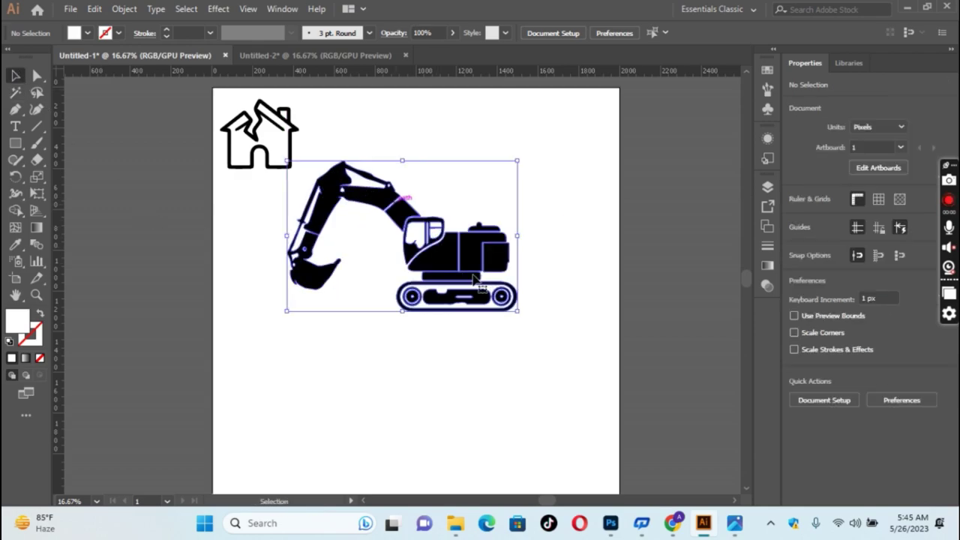
right_click(435, 239)
left_click(463, 353)
left_click(587, 266)
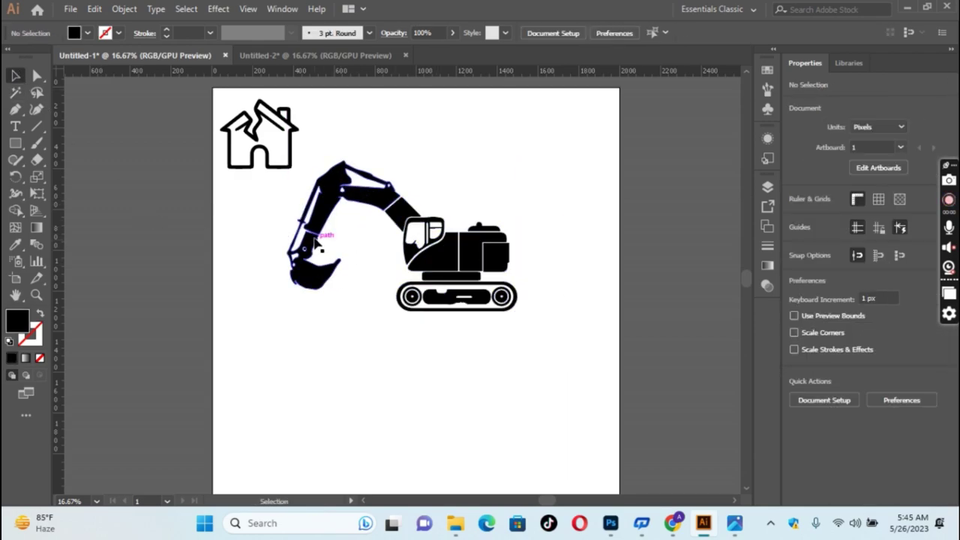
Shrink the excavator arm, lower it onto the cab, and move the house below the bucket
left_click(319, 274)
left_click_drag(287, 292, 273, 305)
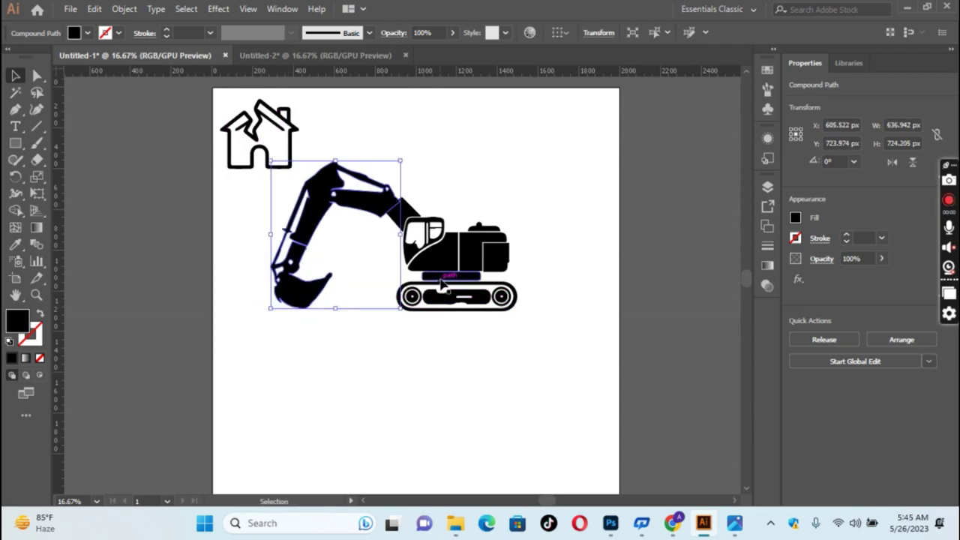
left_click_drag(272, 306, 289, 266)
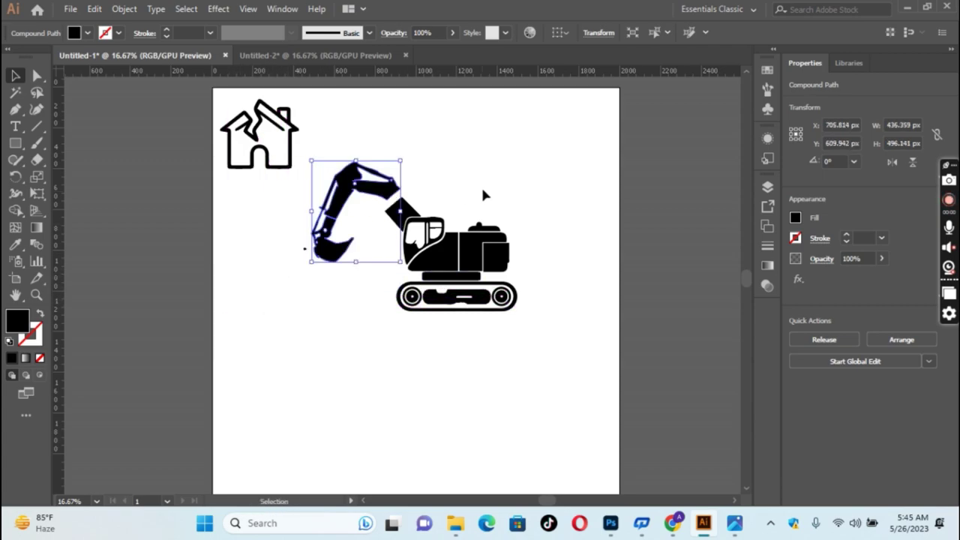
left_click(485, 192)
left_click_drag(354, 196, 355, 207)
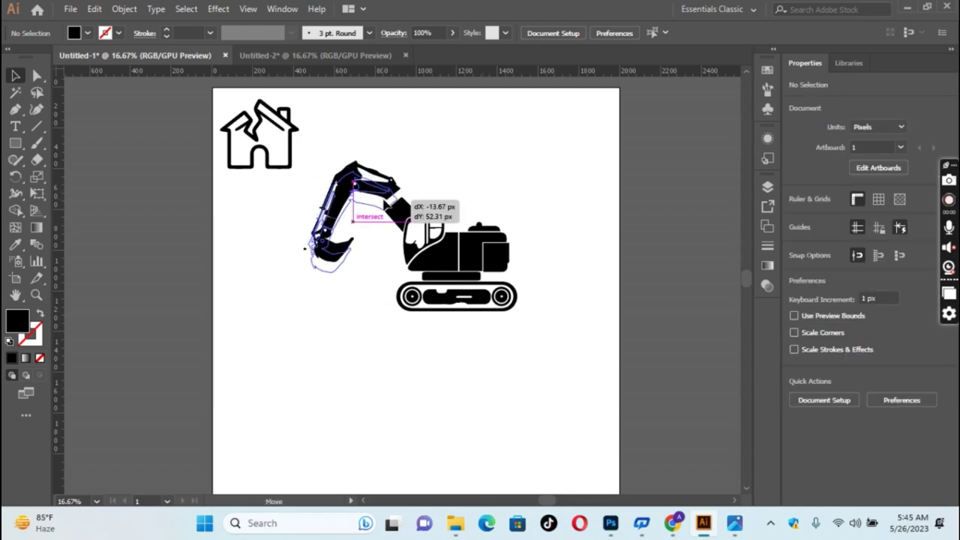
left_click(490, 174)
left_click_drag(255, 136, 356, 298)
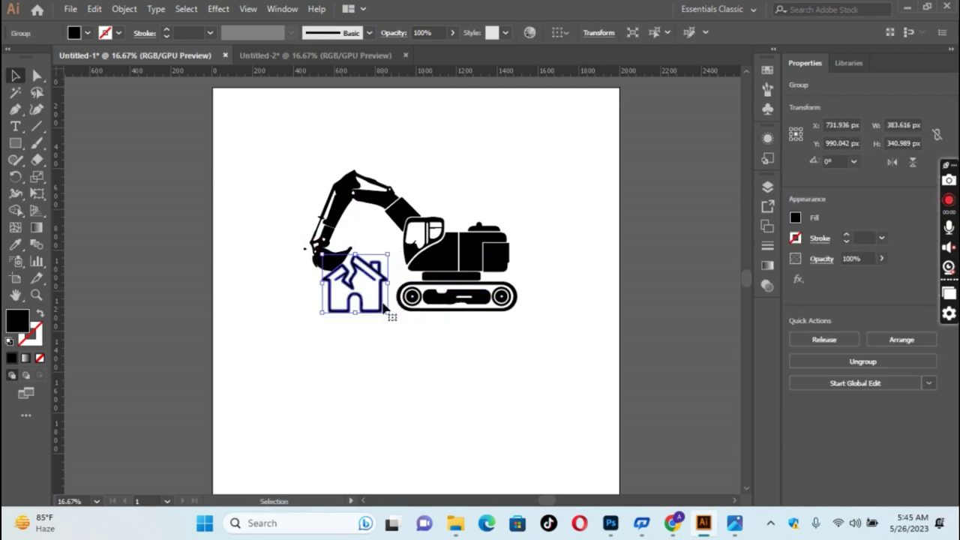
Scale the house icon down under the bucket, then marquee-select all the artwork
left_click_drag(403, 325, 389, 304)
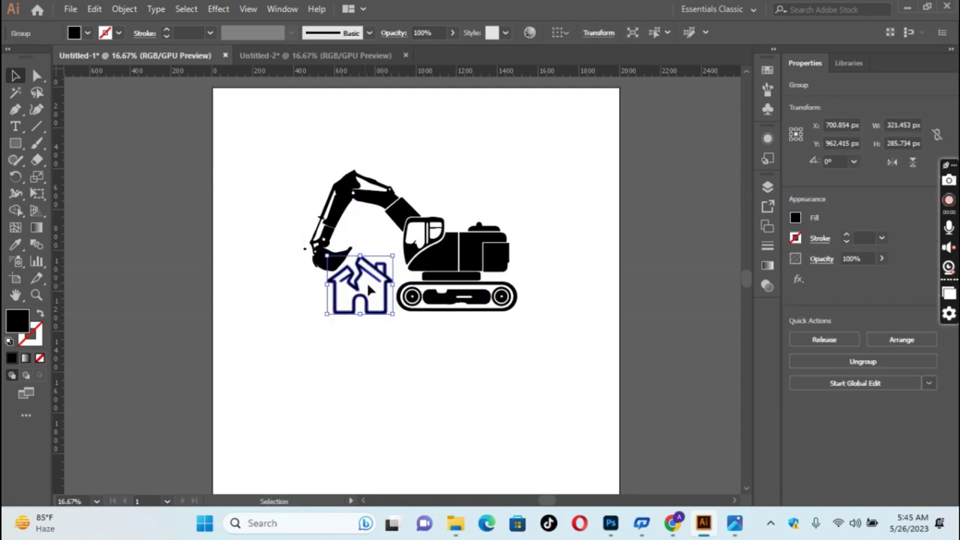
left_click(514, 188)
left_click(368, 281)
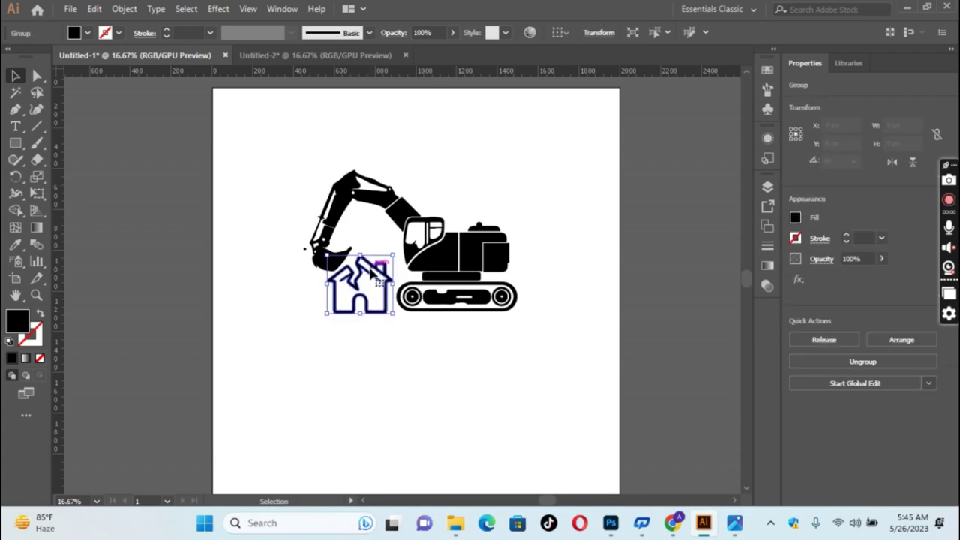
left_click(283, 137)
left_click_drag(283, 137, 554, 341)
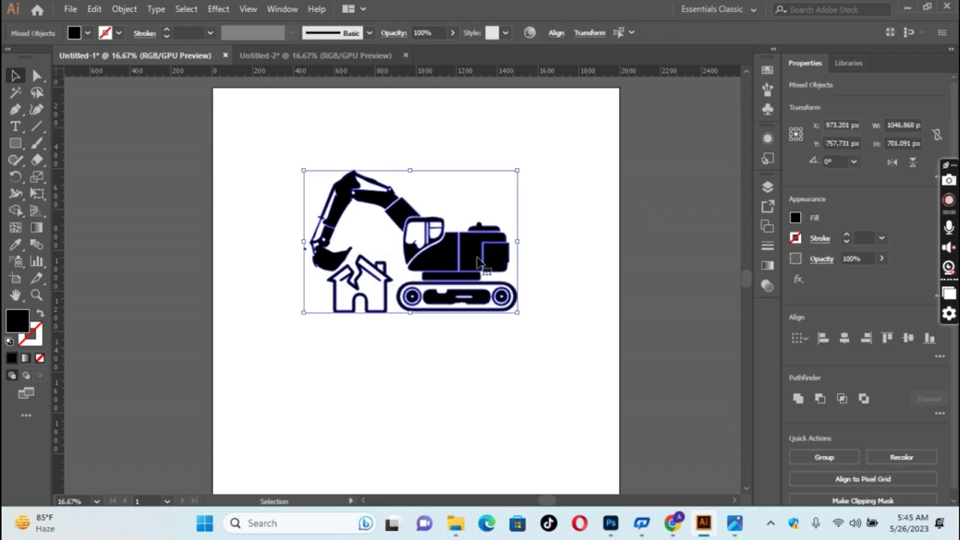
Add a text object below the artwork and scale it up
left_click(15, 126)
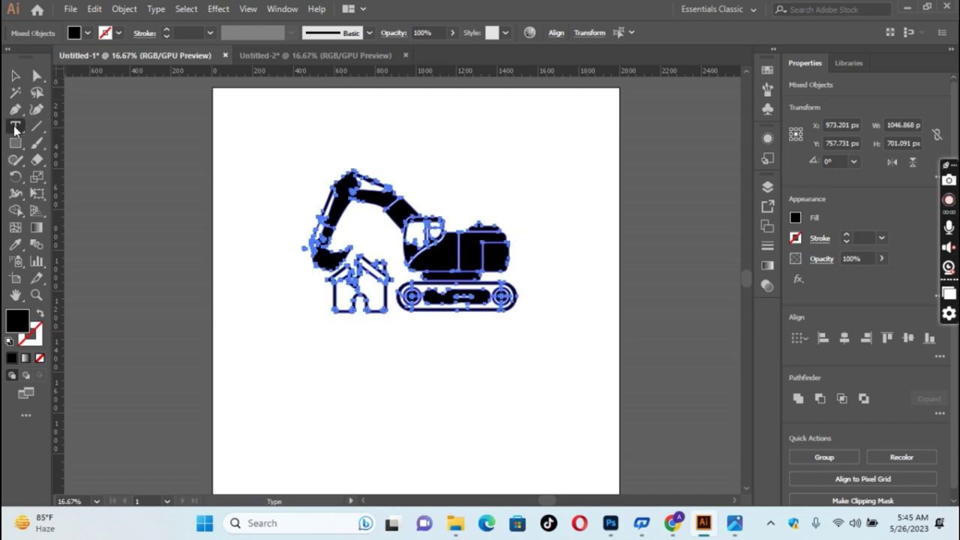
left_click(324, 339)
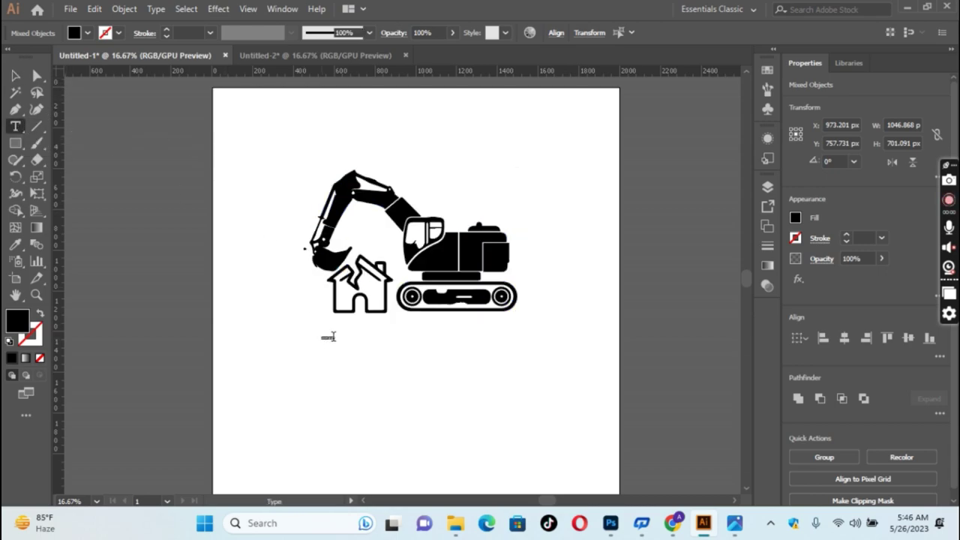
type("L")
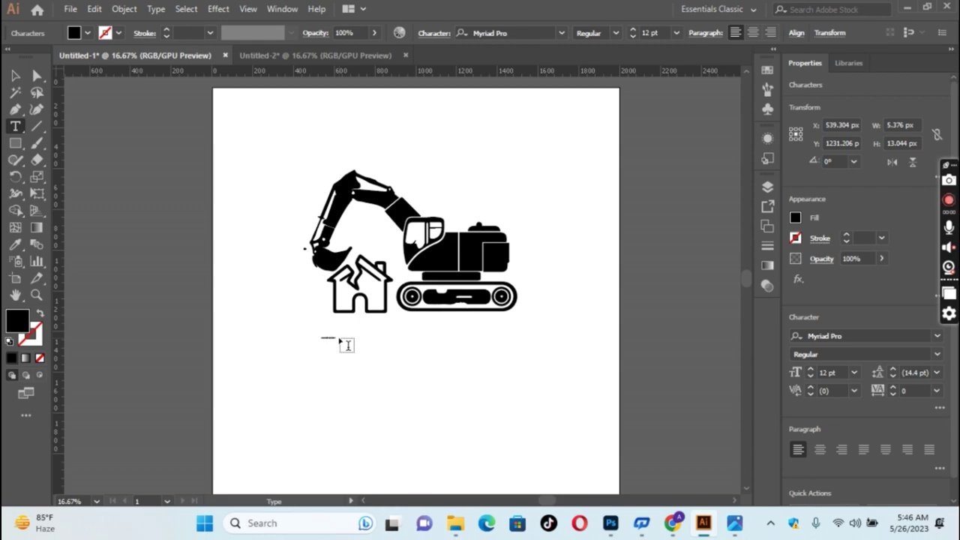
key("Escape")
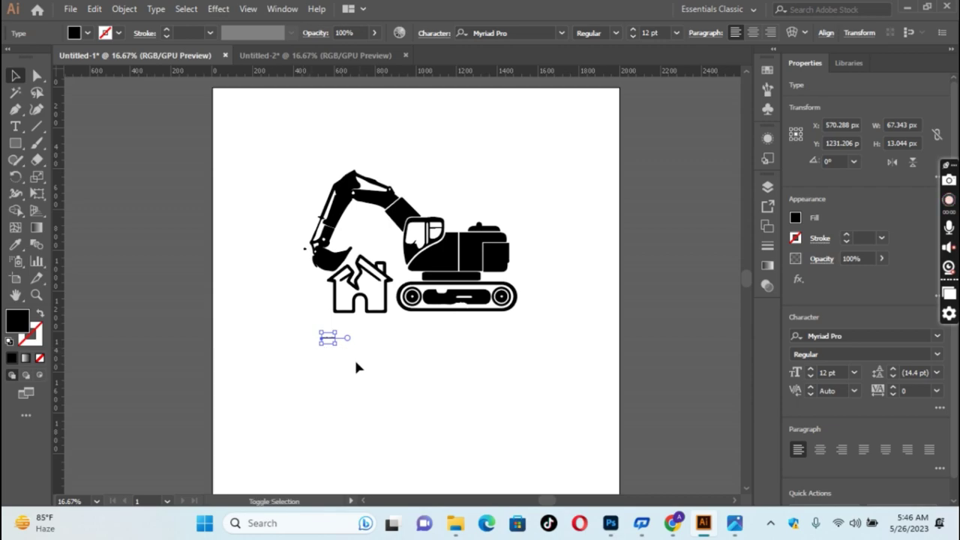
mouse_move(336, 344)
left_mouse_down()
mouse_move(401, 390)
mouse_move(534, 410)
mouse_move(531, 398)
left_mouse_up()
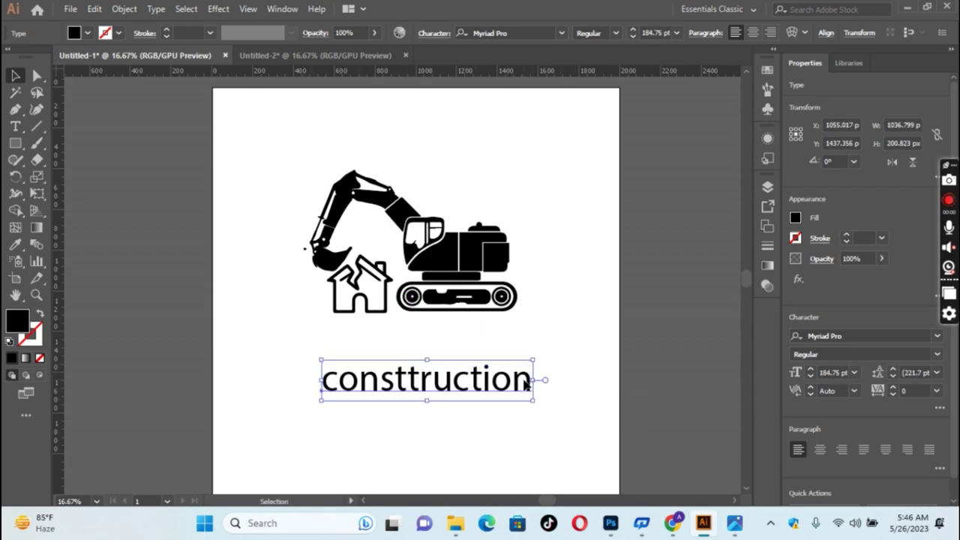
Retype the heading as 'HOME CONSTRUCTION', fixing the typos
key("t")
left_click(531, 381)
key("BackSpace")
key("BackSpace")
key("BackSpace")
key("BackSpace")
key("BackSpace")
key("BackSpace")
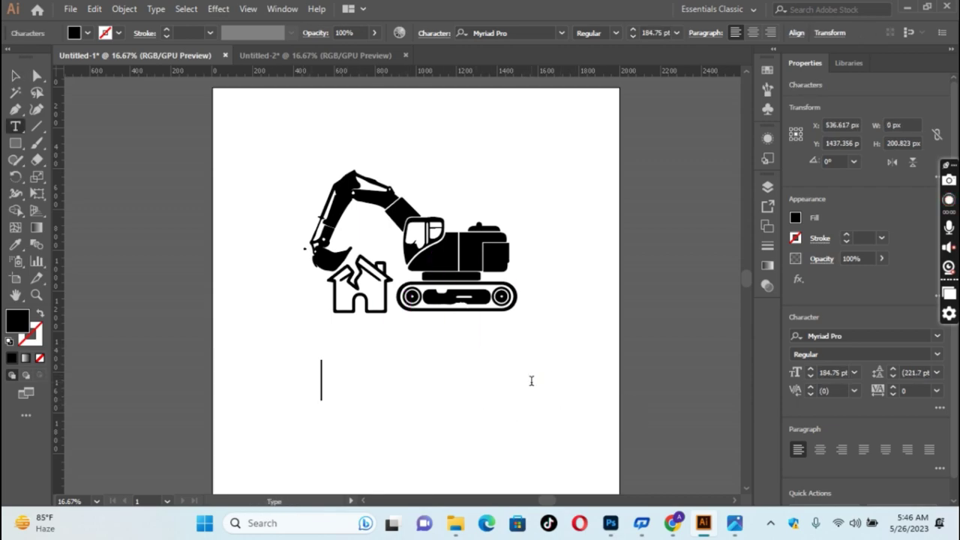
type("HOME CON")
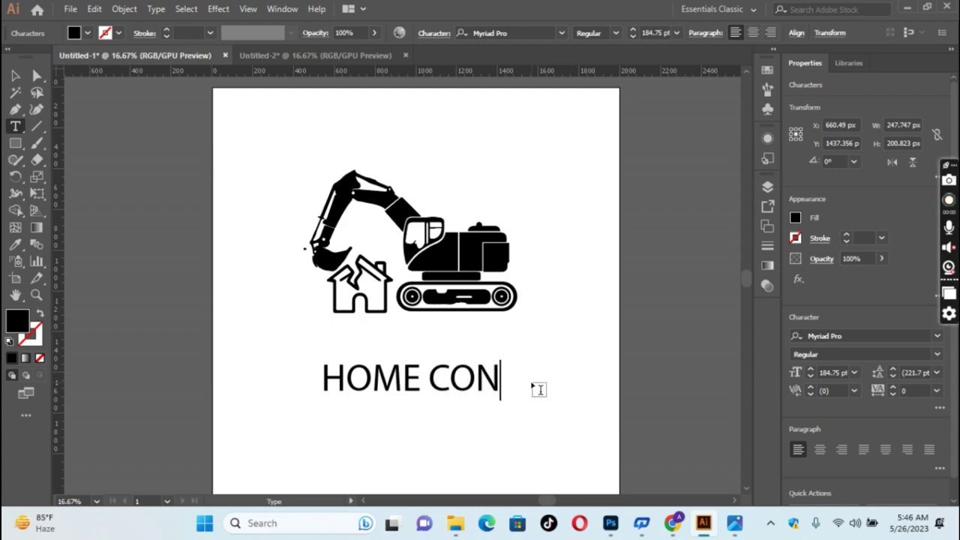
type("STRUCTI")
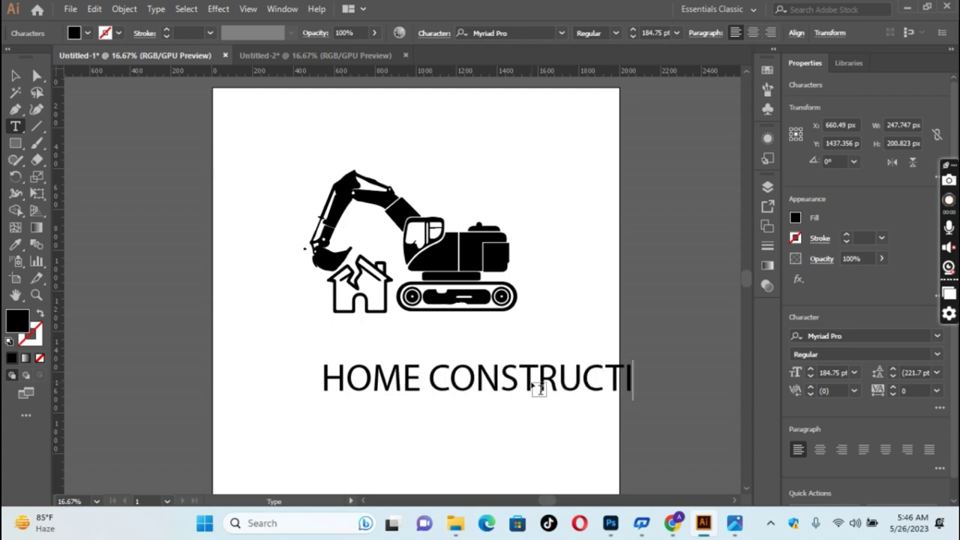
type("OM")
key("BackSpace")
type("N")
left_click(14, 76)
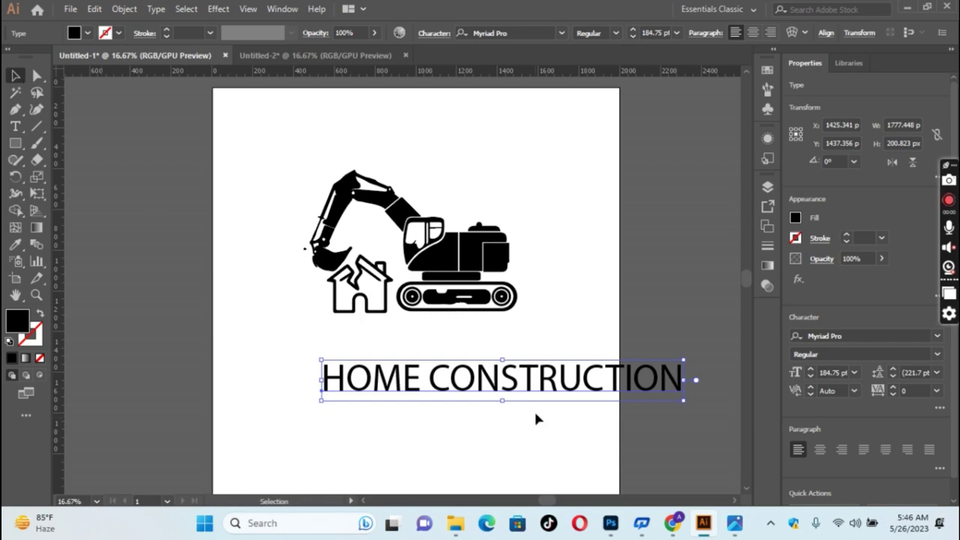
Shrink the heading and set it in the Octapost NBP font
mouse_move(321, 361)
left_mouse_down()
mouse_move(523, 382)
mouse_move(313, 321)
left_mouse_up()
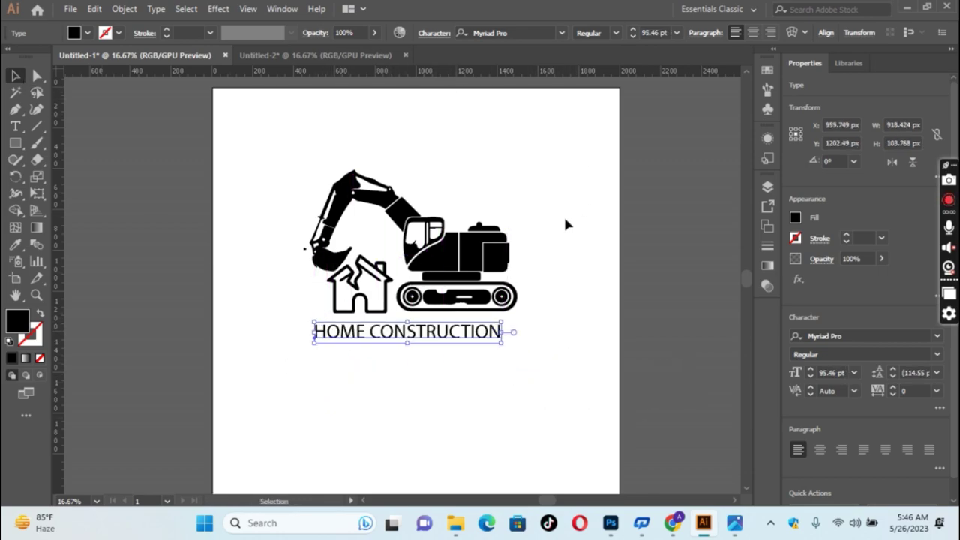
left_click(561, 33)
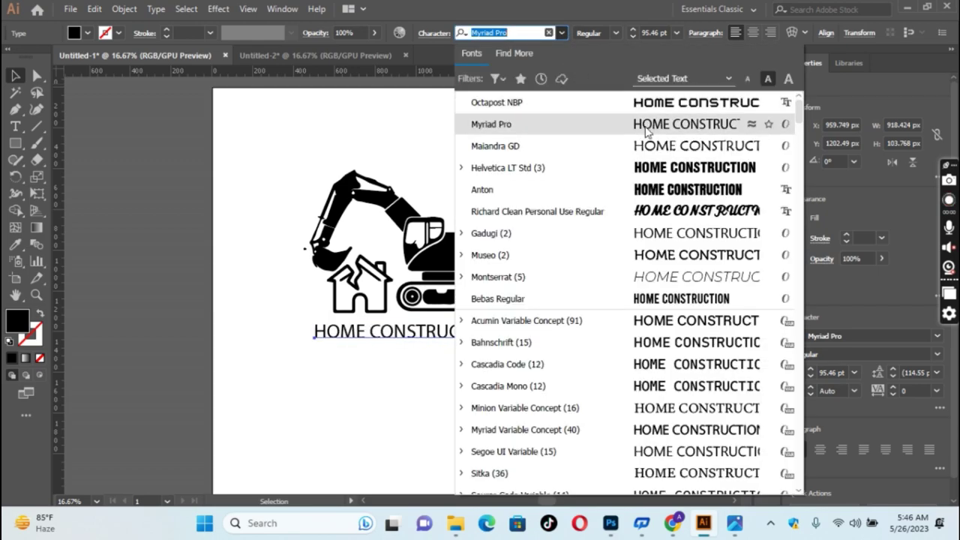
left_click(495, 102)
left_click(90, 102)
Move the heading directly under the excavator artwork
left_click_drag(477, 339, 454, 329)
left_click(471, 324)
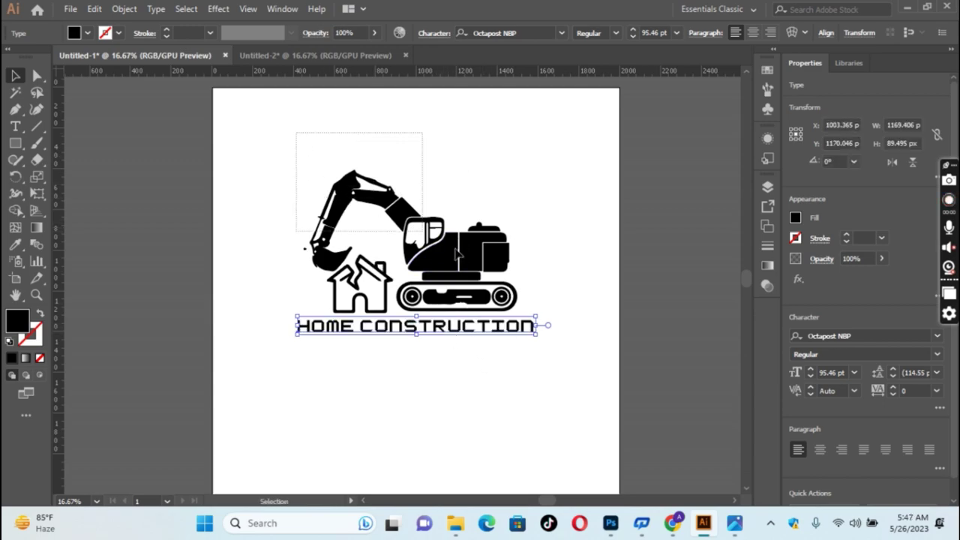
left_click_drag(300, 134, 418, 235)
Select the whole logo, artwork and heading together
left_click(471, 258)
right_click(470, 257)
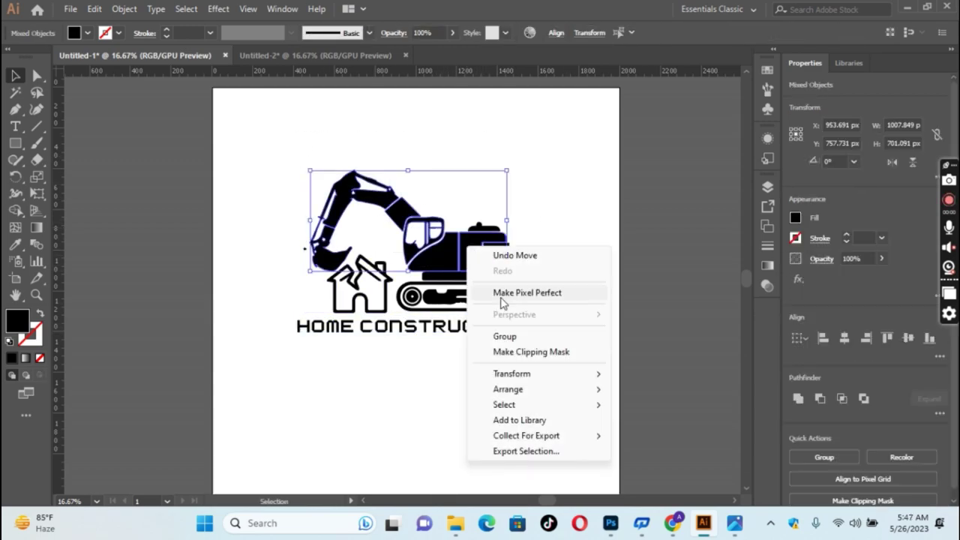
left_click(477, 259)
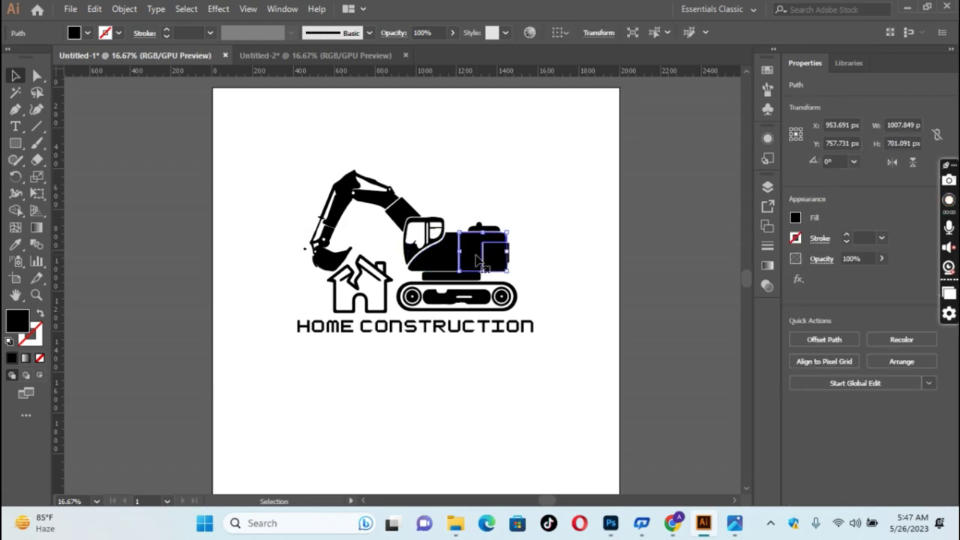
left_click(562, 252)
left_click_drag(300, 146, 612, 273)
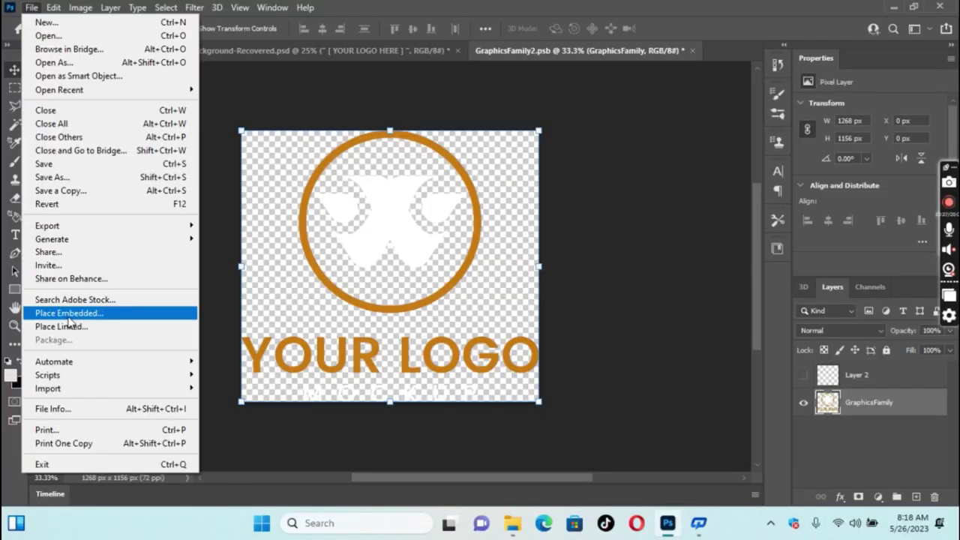
Open the placeholder smart object's contents and place-embed the Untitled-2 logo
left_click(103, 313)
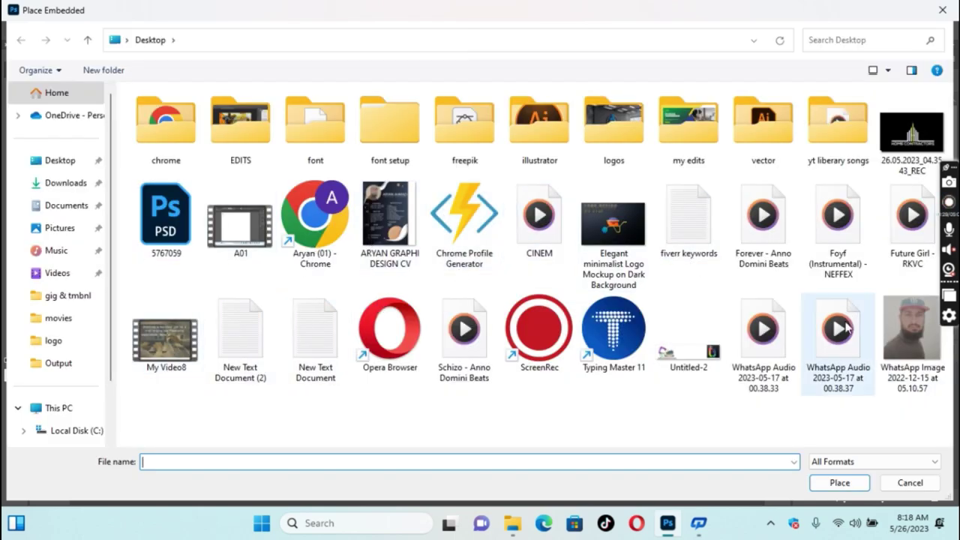
left_click(698, 351)
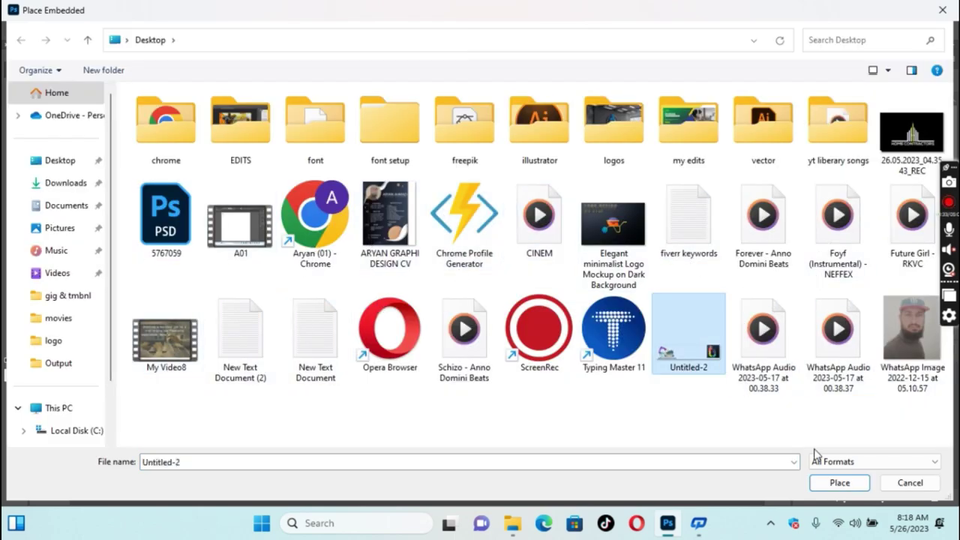
left_click(840, 482)
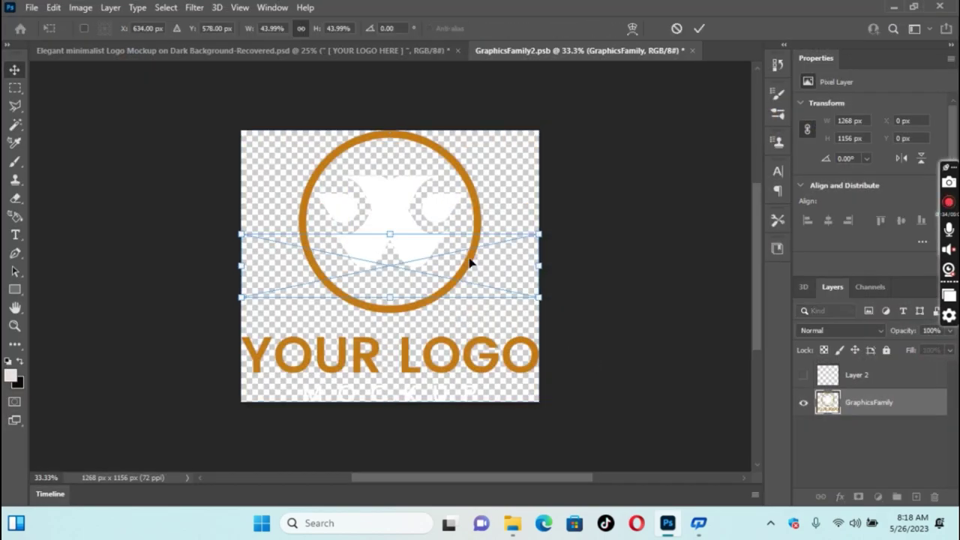
Scale the placed logo to about 98.9% and move it over the placeholder circle
left_click_drag(576, 183, 782, 86)
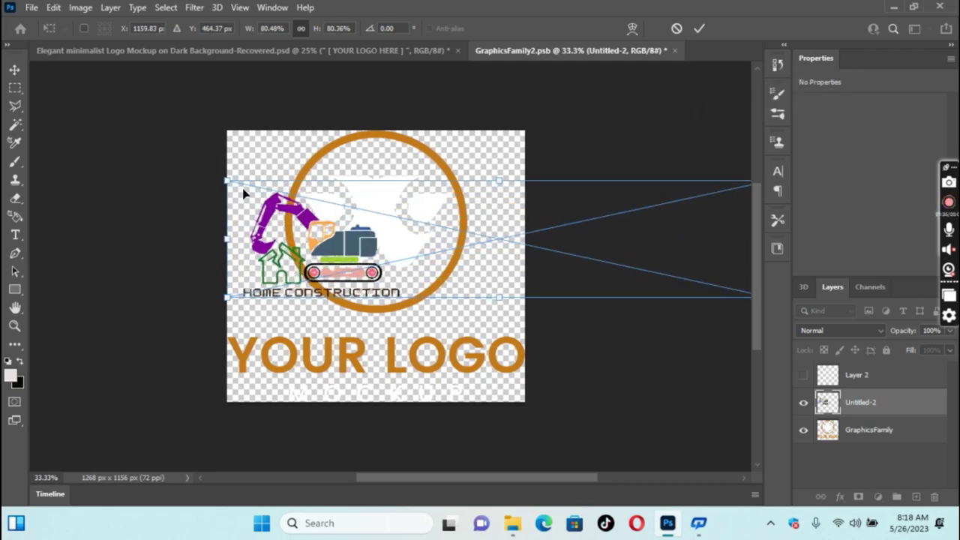
left_click_drag(225, 180, 225, 162)
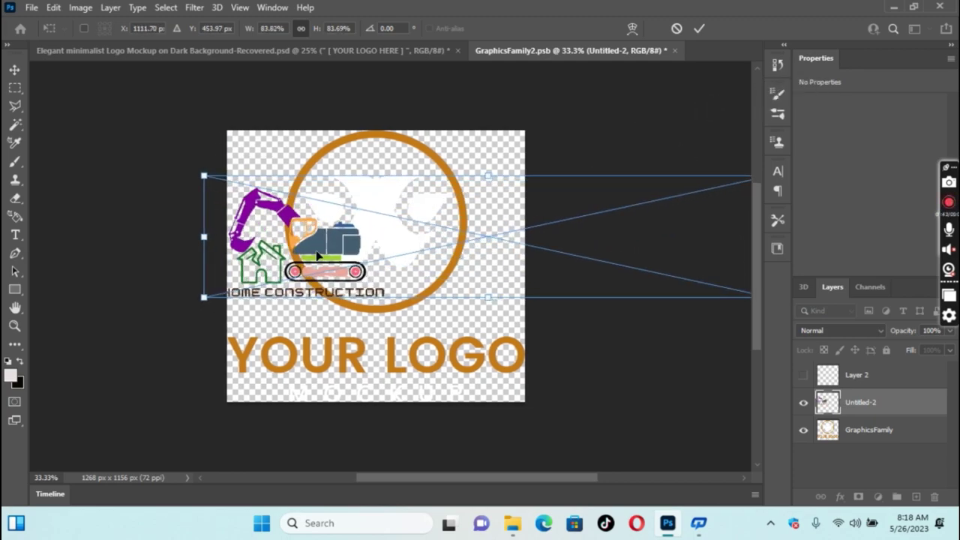
left_click_drag(317, 257, 441, 275)
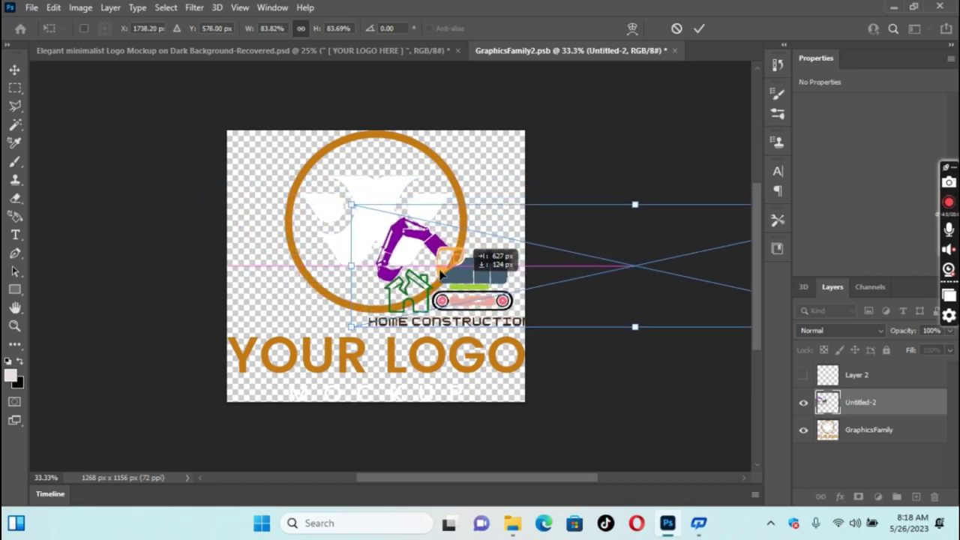
left_click_drag(351, 204, 237, 146)
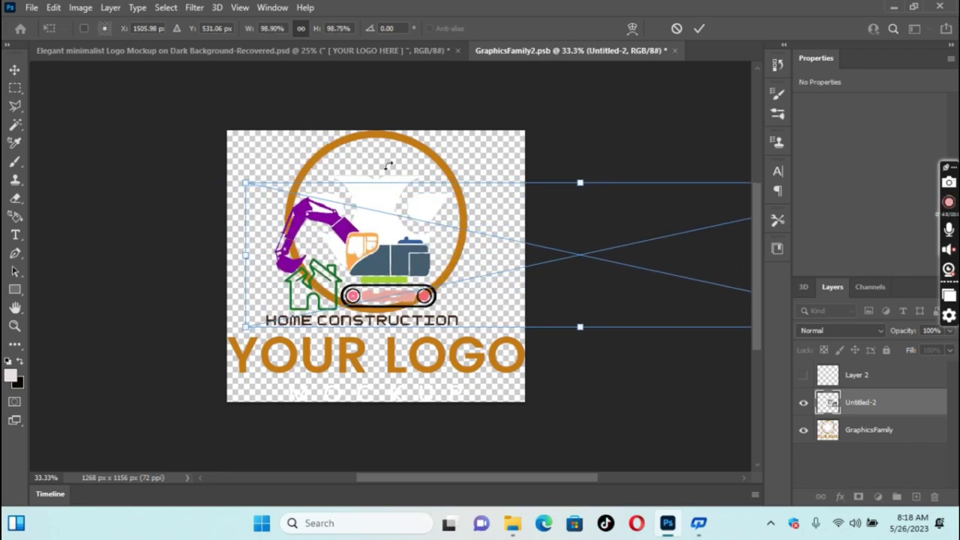
left_click(803, 433)
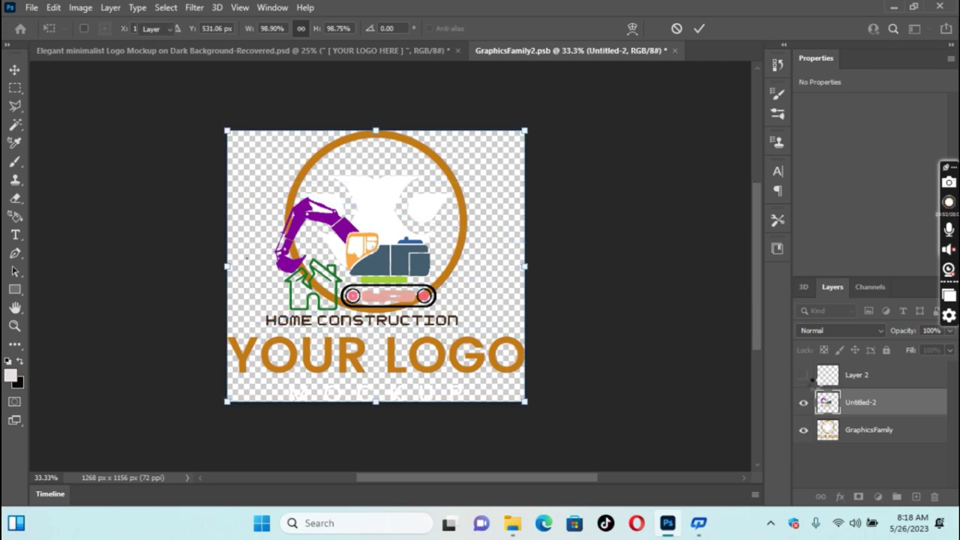
Commit the logo, hide the GraphicsFamily placeholder layer, then enlarge the logo and shift it right
left_click(830, 405)
left_click(804, 402, "alt")
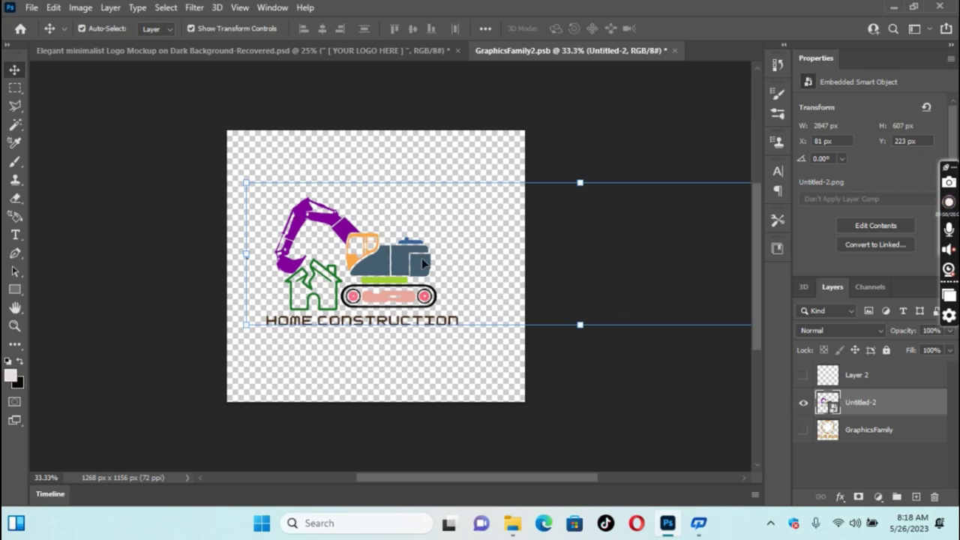
left_click_drag(241, 328, 165, 405)
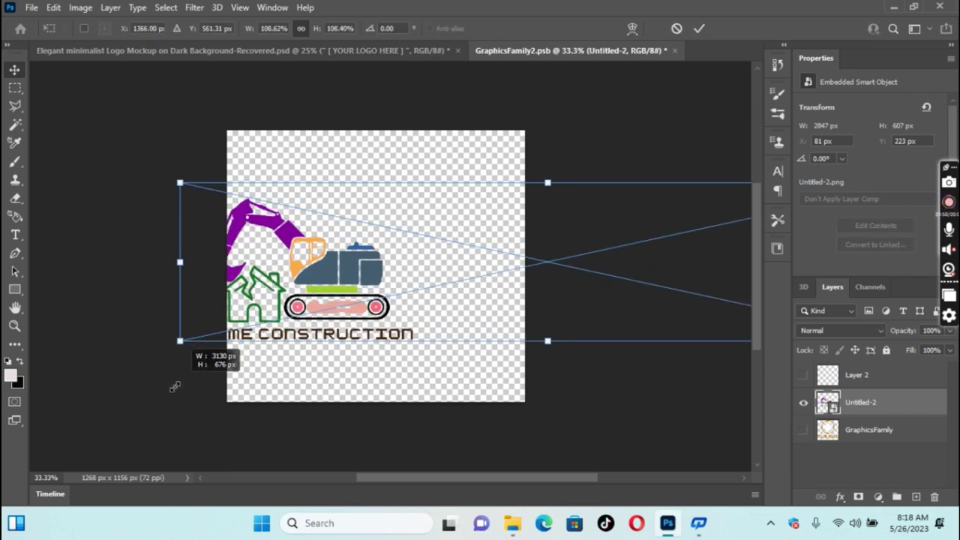
left_click_drag(293, 289, 404, 282)
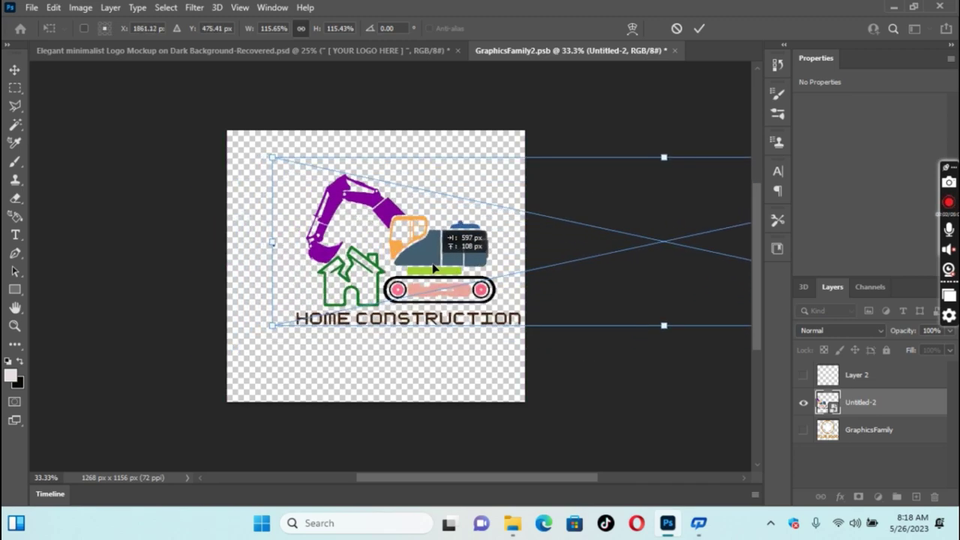
left_click_drag(404, 282, 472, 259)
Scale the logo to about 133.6%, centre it, commit, and save GraphicsFamily2.psb
left_click_drag(307, 326, 215, 346)
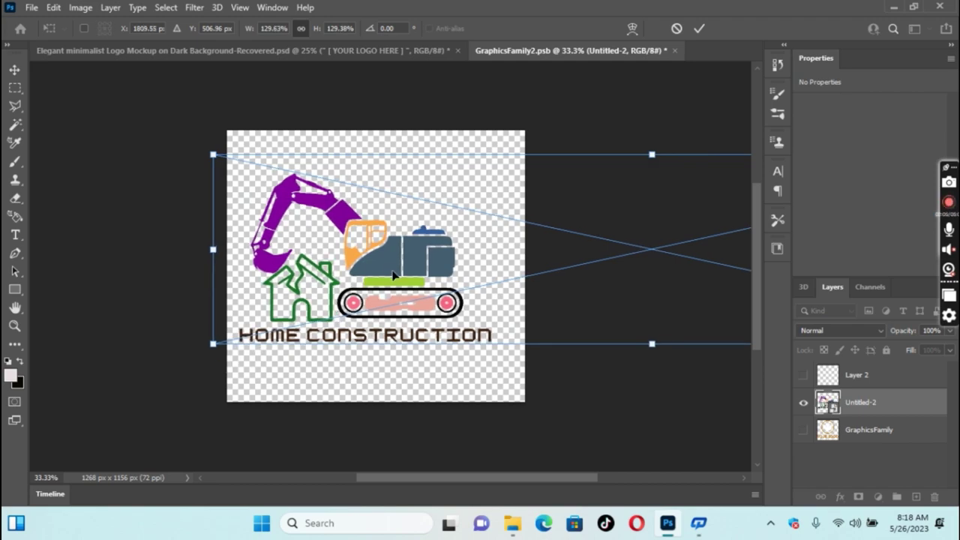
left_click_drag(393, 275, 411, 265)
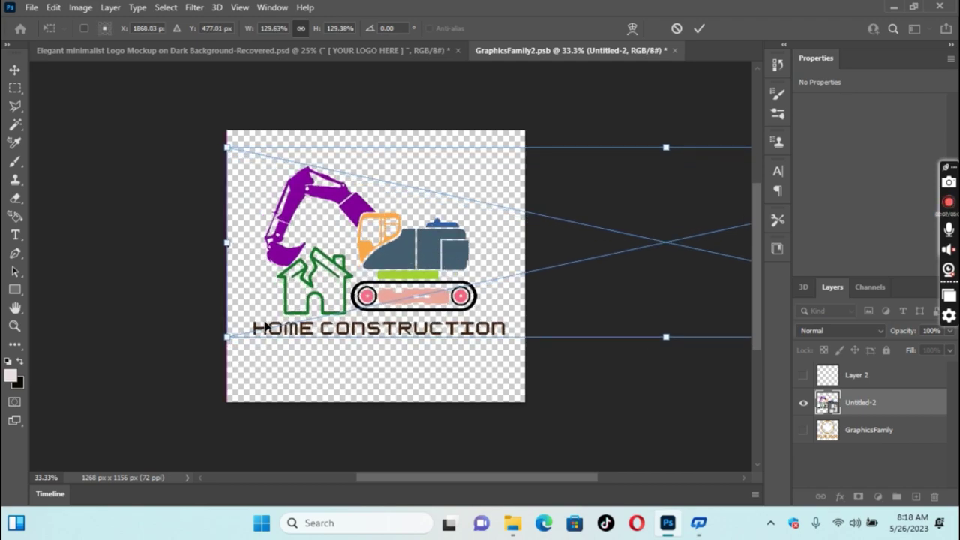
left_click_drag(228, 336, 201, 362)
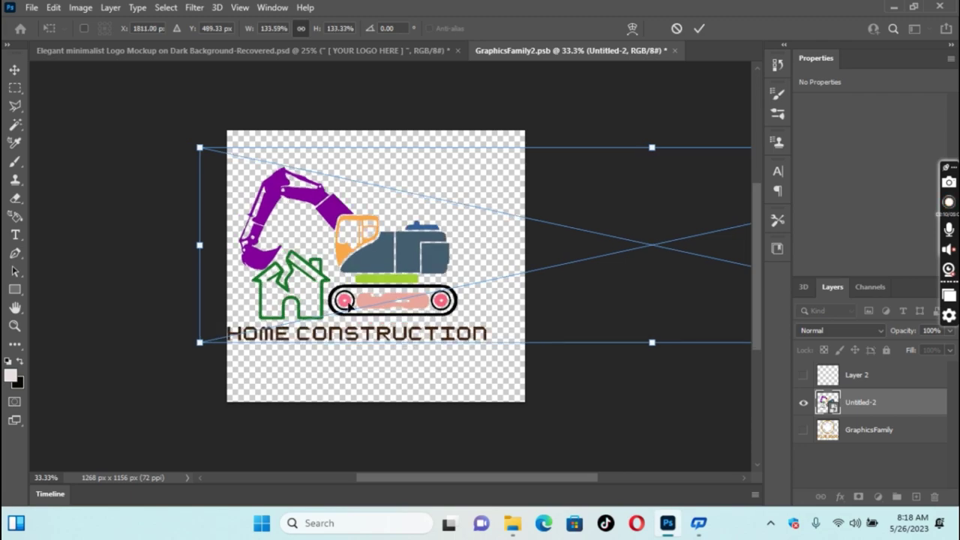
left_click_drag(384, 271, 403, 268)
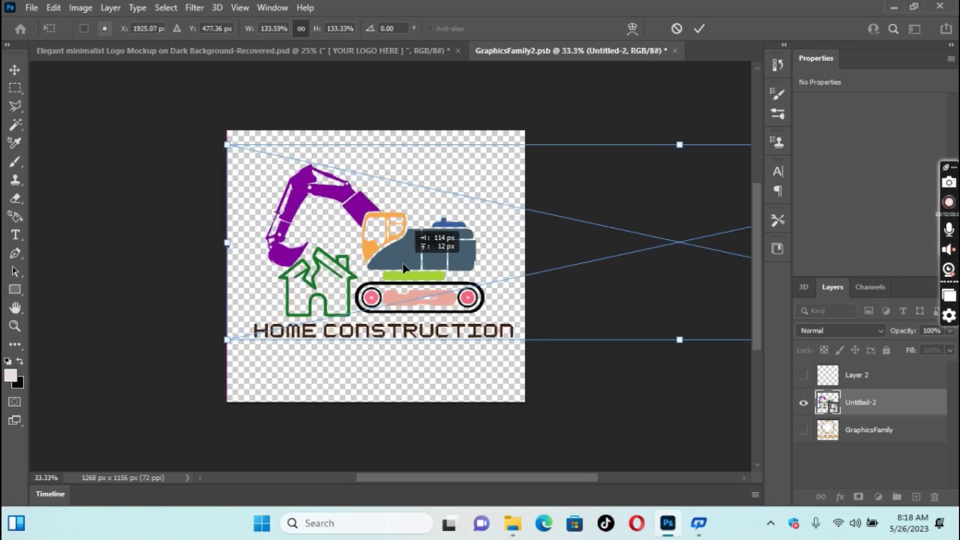
left_click_drag(404, 268, 394, 268)
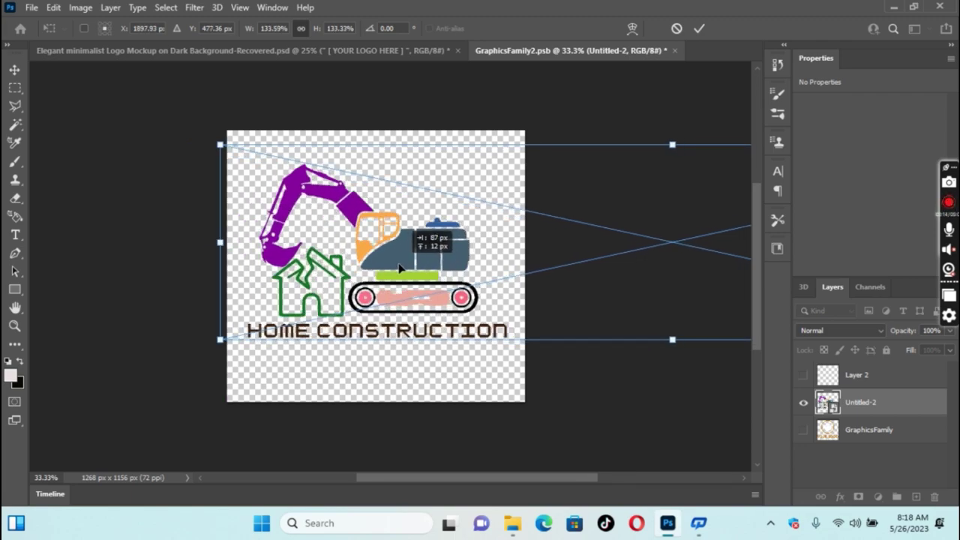
left_click(697, 30)
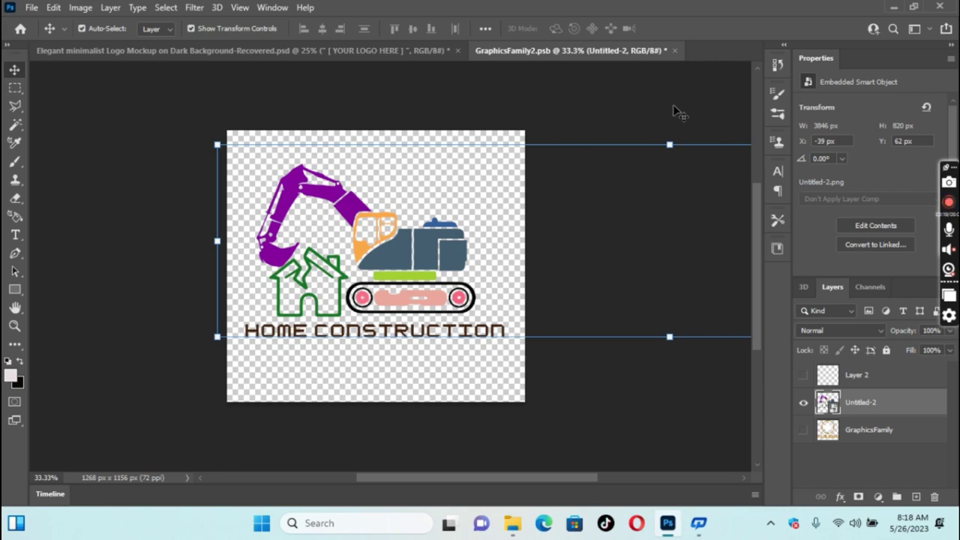
key("ctrl+s")
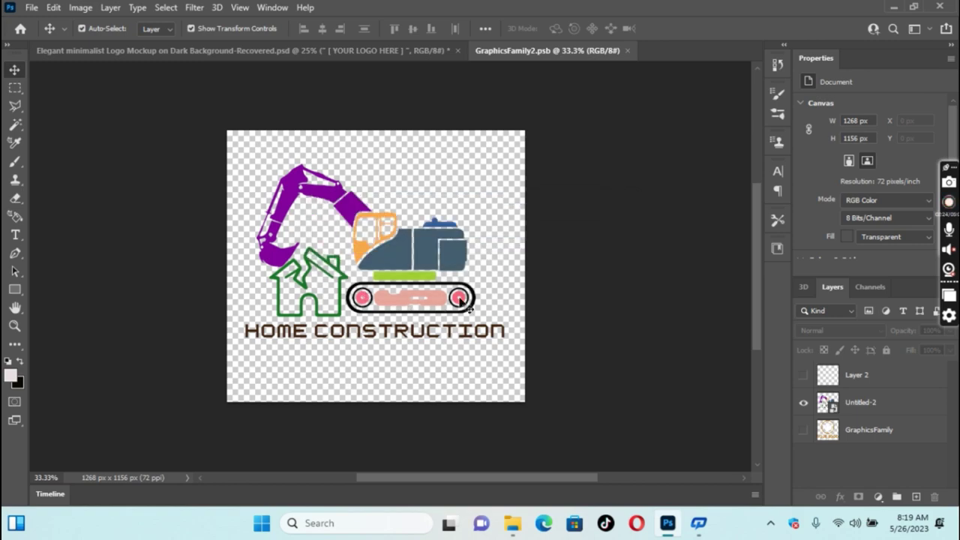
Switch back to the Elegant Logo Mockup and select the Gradient Fill 1 copy layer to preview the logo
left_click(206, 51)
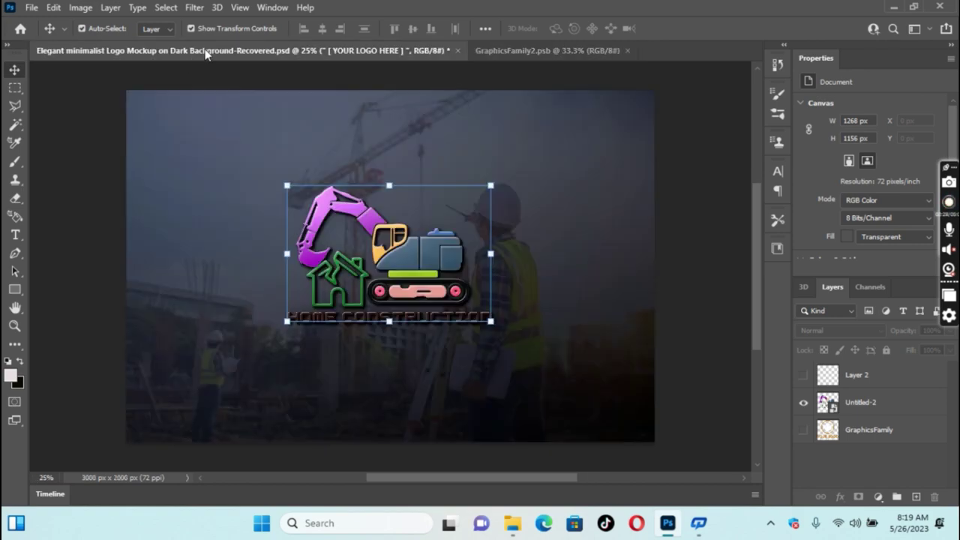
left_click(207, 237)
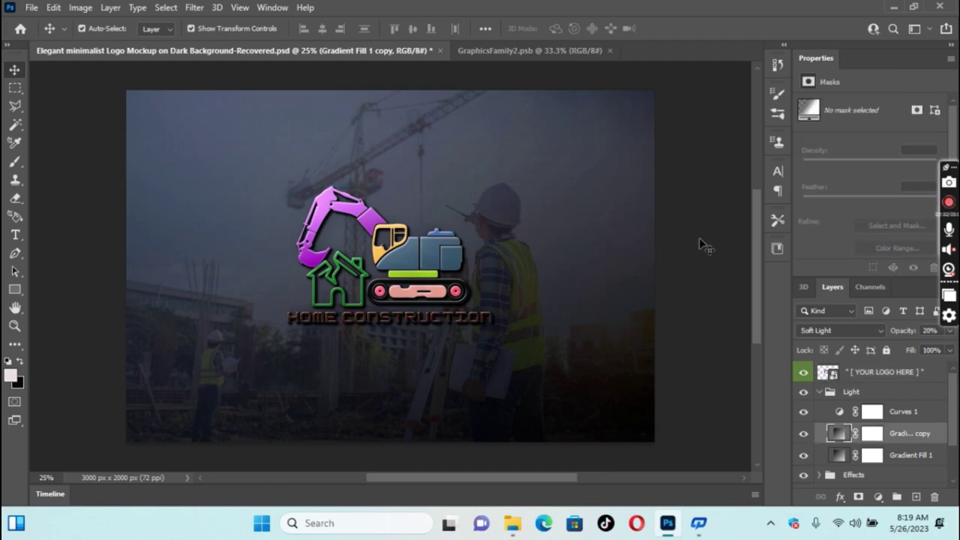